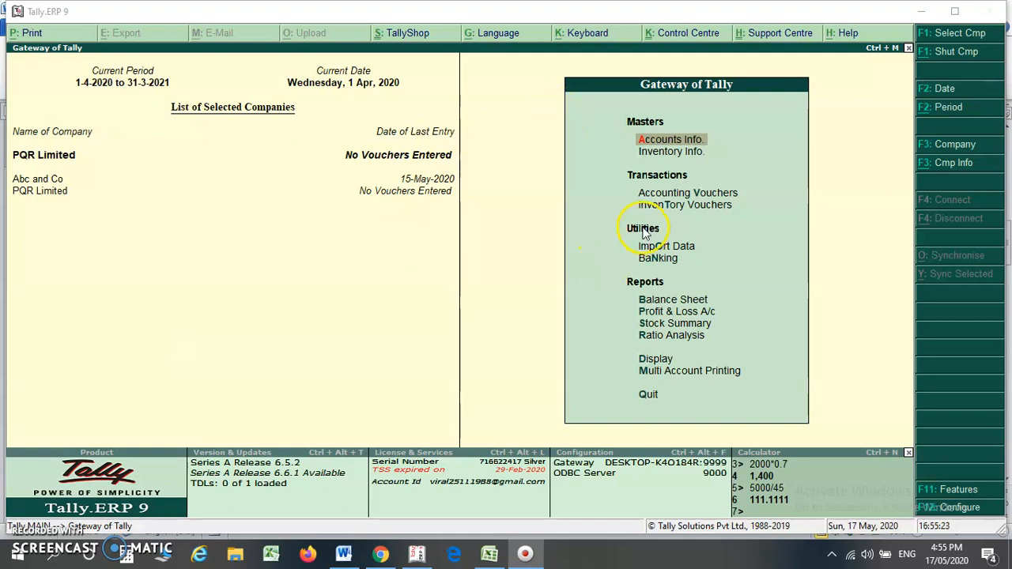
key(Down)
key(Up)
key(Down)
key(Up)
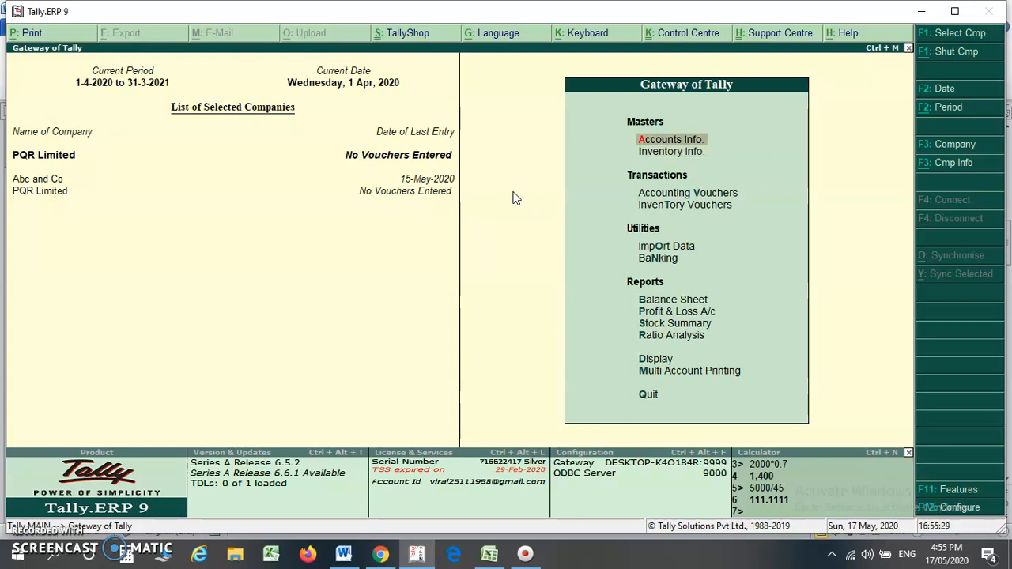
Open the Purchase voucher type for alteration from the accounts masters
key(Return)
key(Down)
key(Down)
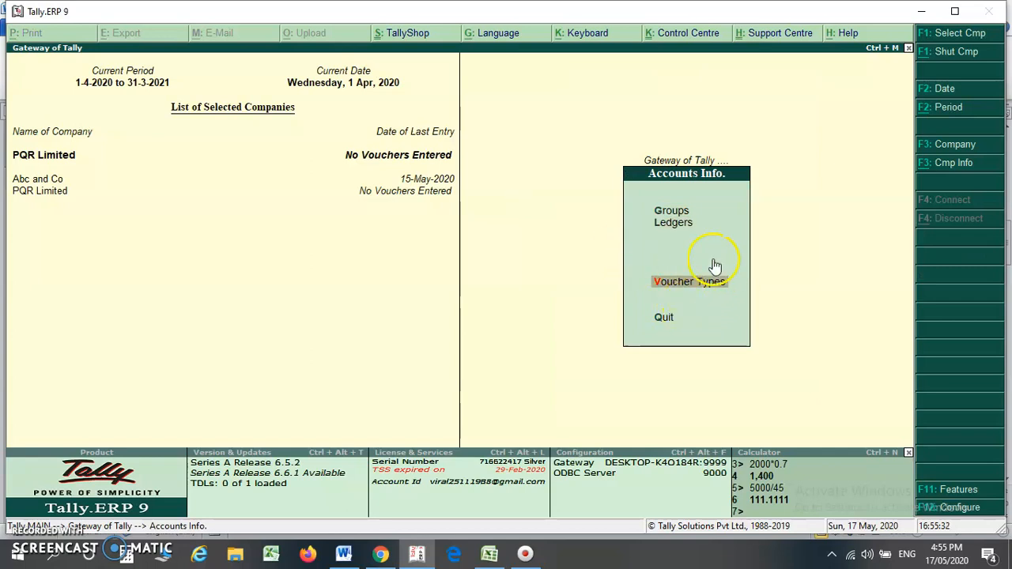
click(711, 283)
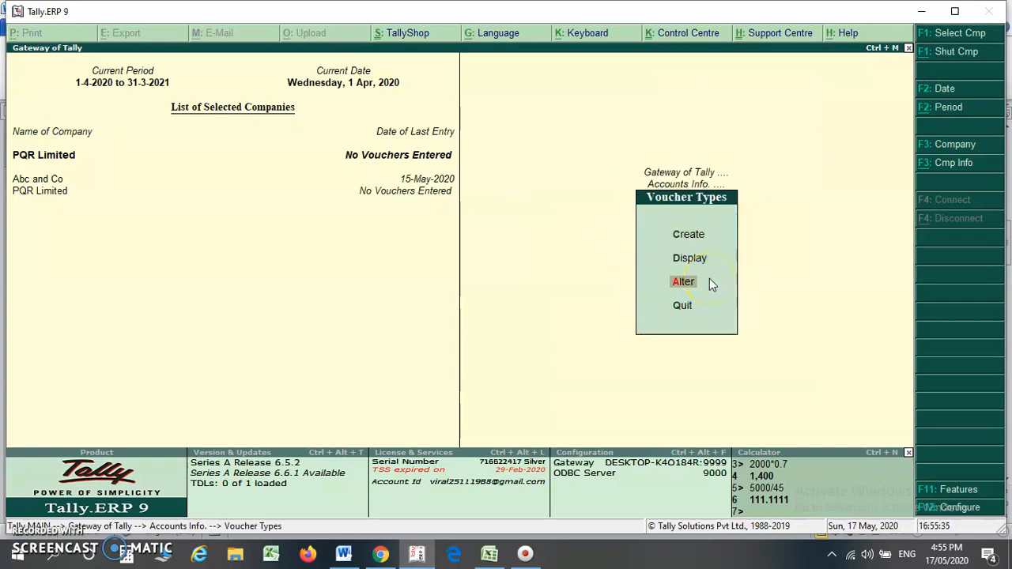
click(682, 284)
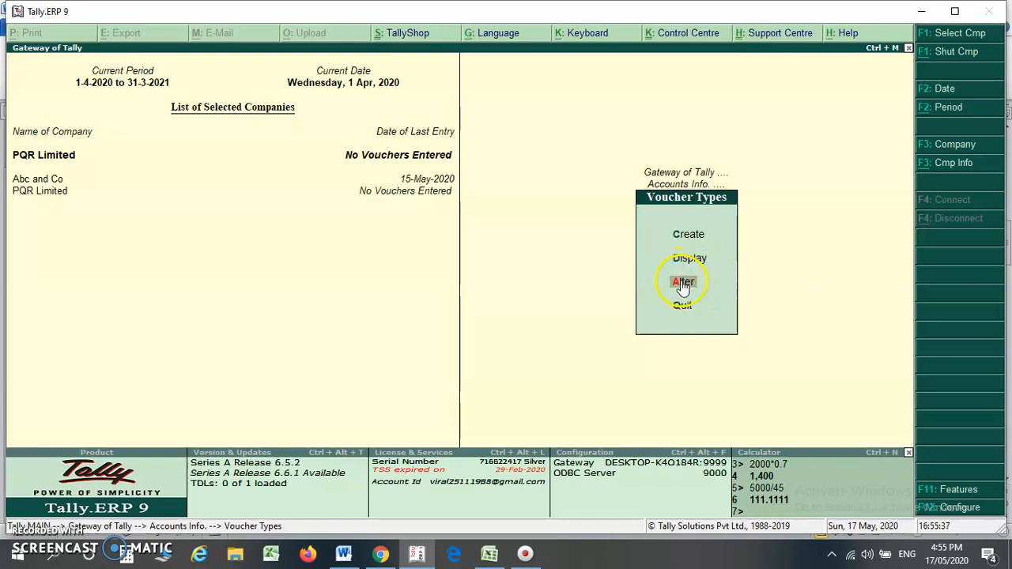
text(Purch)
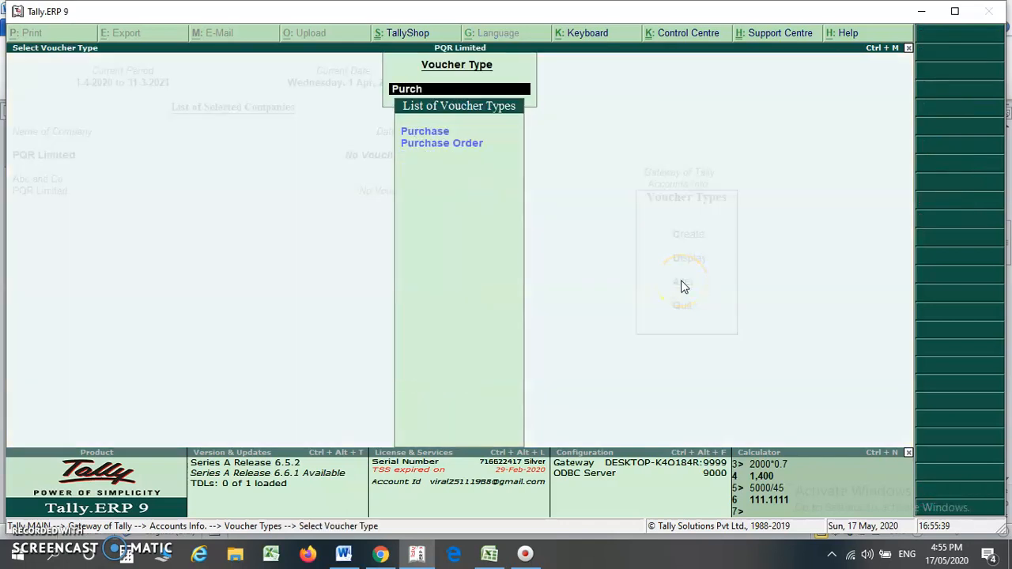
key(Down)
key(Up)
key(Return)
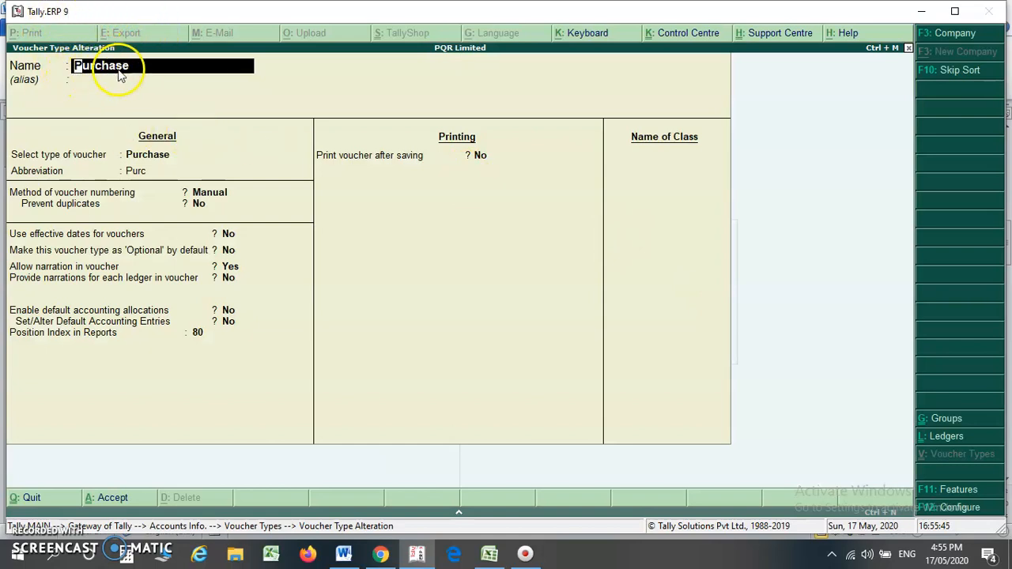
Keep the Purchase voucher type's general and printing settings and add a voucher class named Purchase Interstate 18%
key(Return)
key(Return)
key(Return)
key(Return)
key(Return)
key(Return)
key(Return)
key(Return)
key(Return)
key(Return)
key(Return)
key(Return)
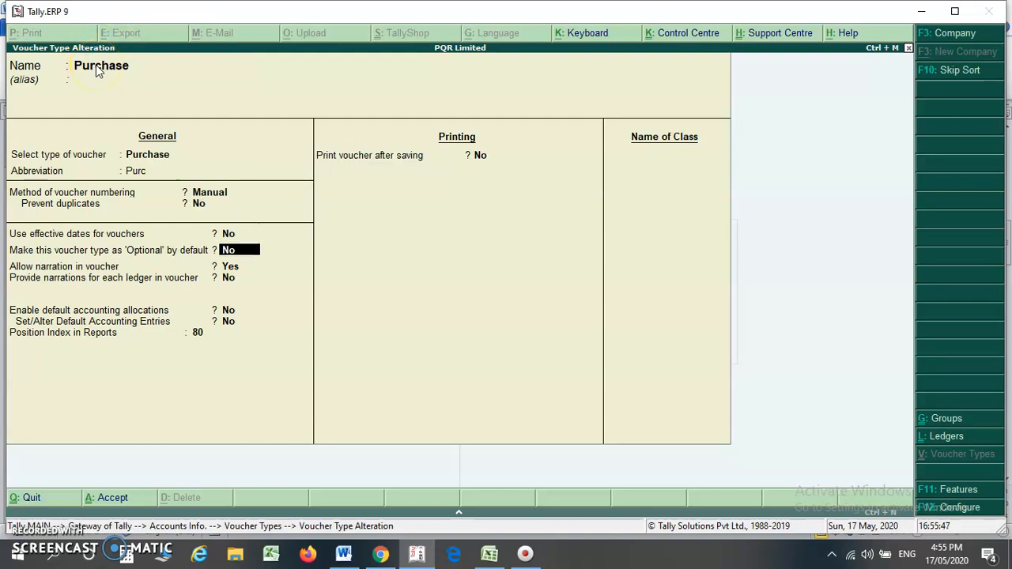
key(Return)
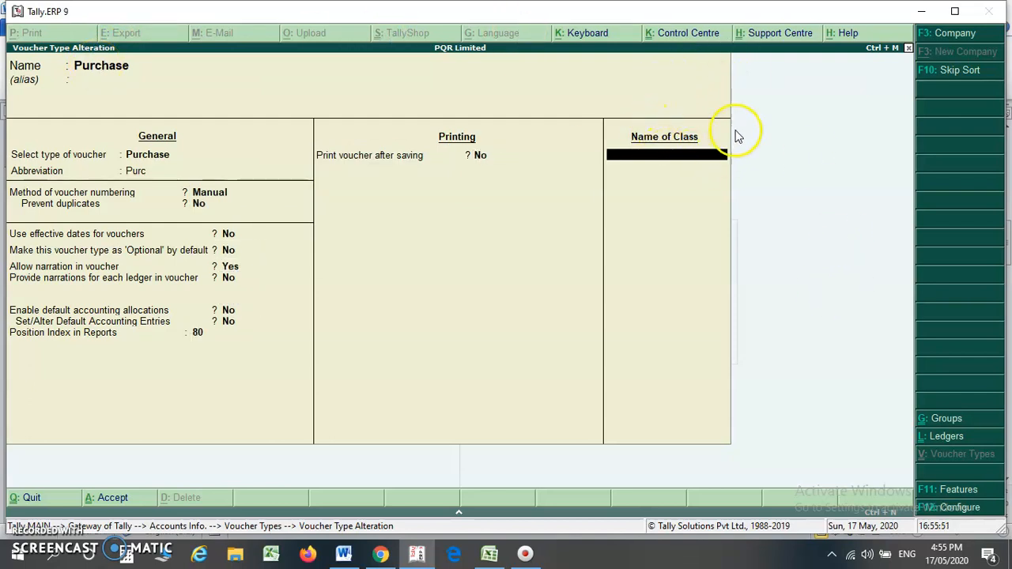
text(Purchas)
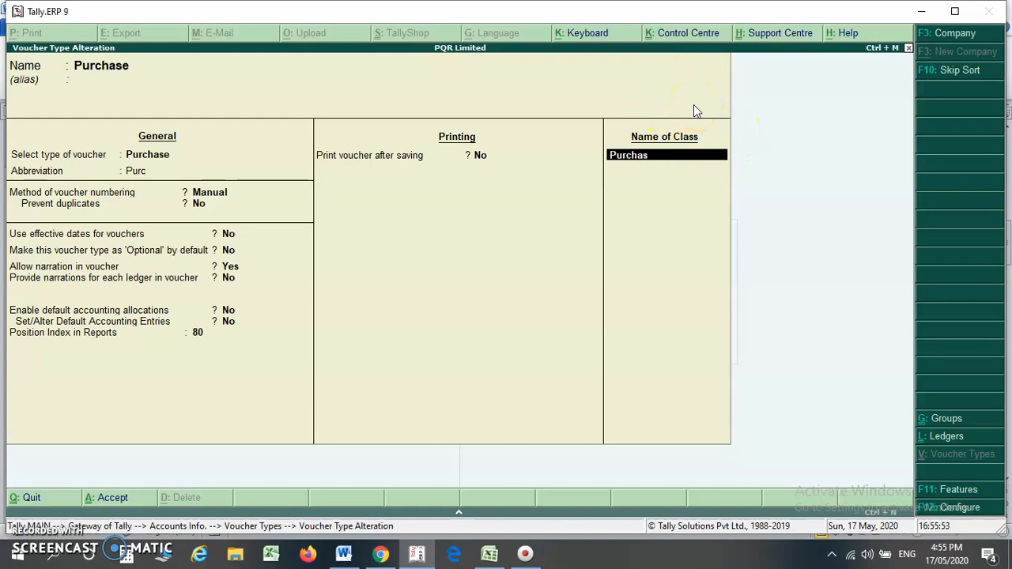
text(e Int)
text(state)
key(BackSpace)
key(BackSpace)
key(BackSpace)
key(BackSpace)
key(BackSpace)
key(BackSpace)
text(erstate 18%)
key(Return)
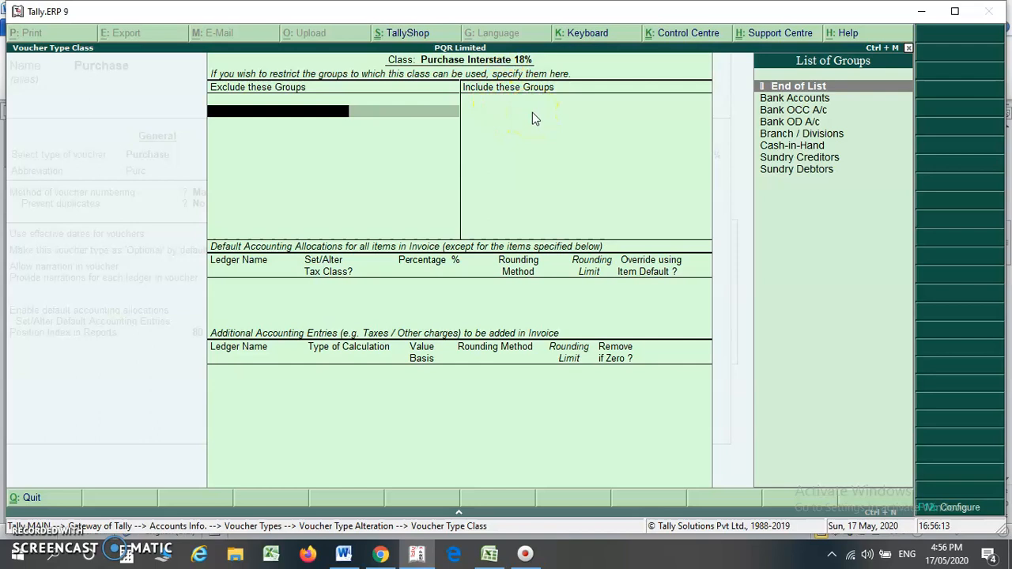
Leave the class's group restrictions empty and allocate all invoice items 100% to the PURCHASE INTERSTATE ledger by default
key(Return)
key(Return)
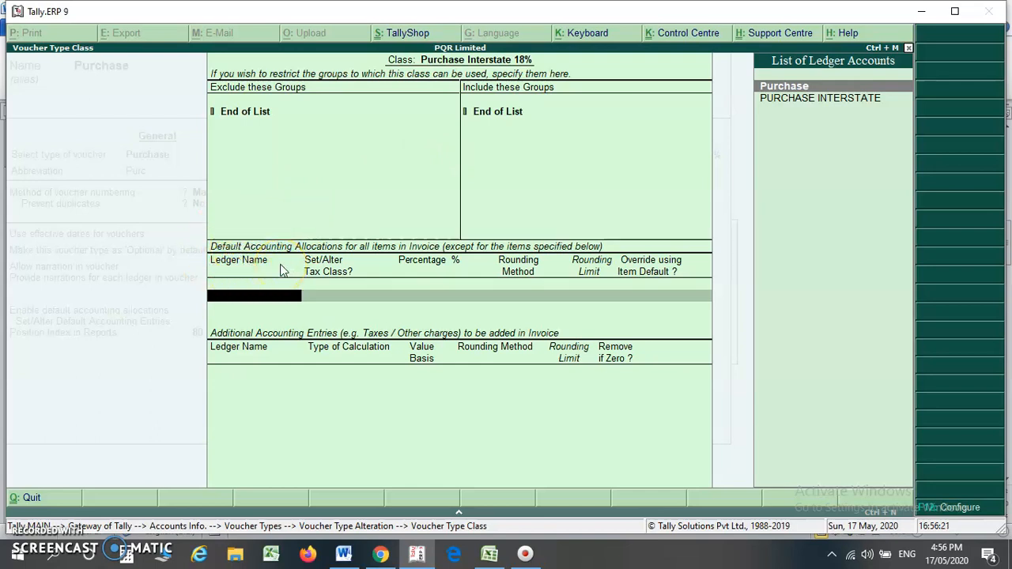
key(Down)
key(Return)
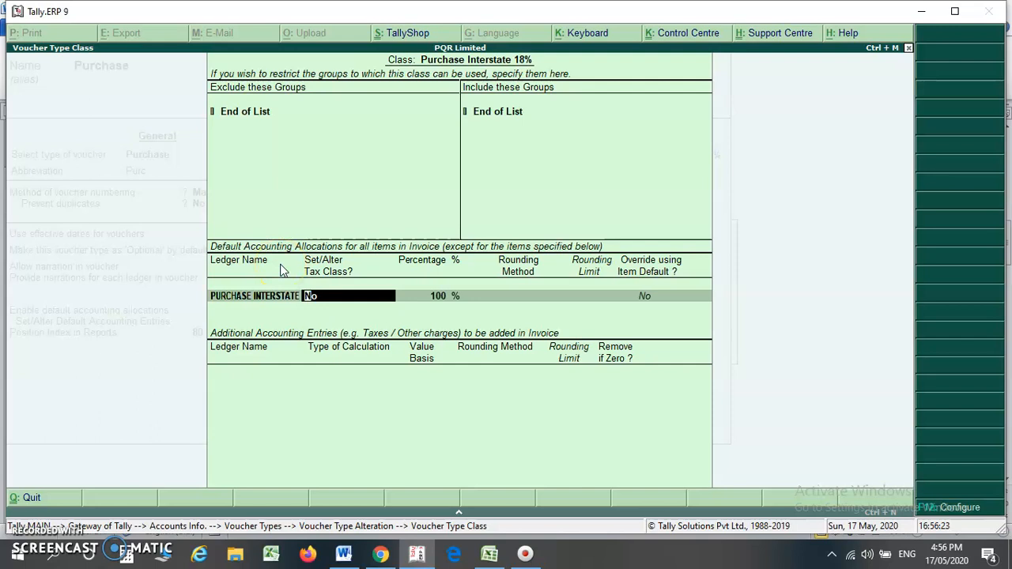
key(Return)
key(Return)
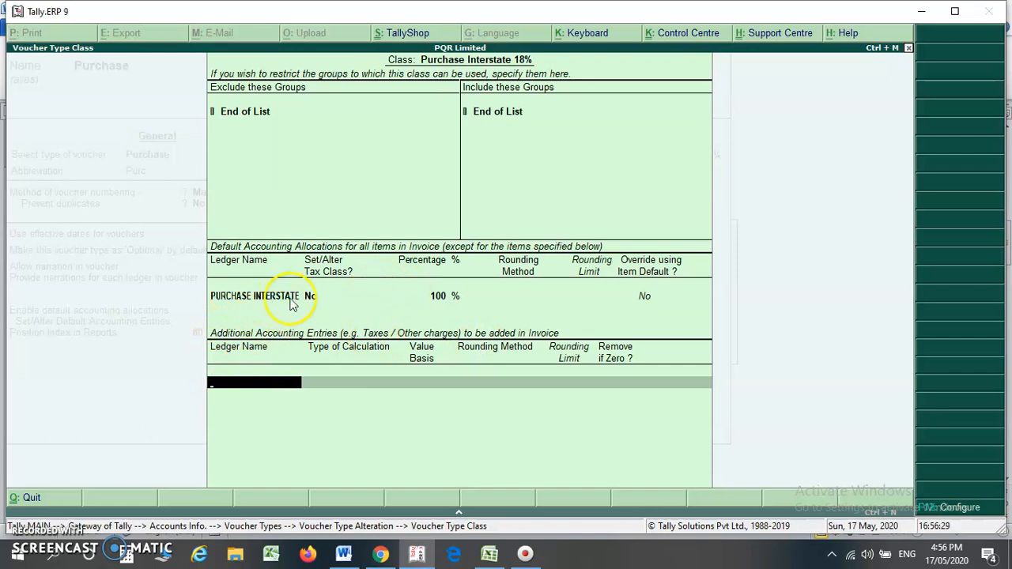
Add the IGST ledger as an additional accounting entry in the class, with Remove if Zero set to Yes
text(Ig)
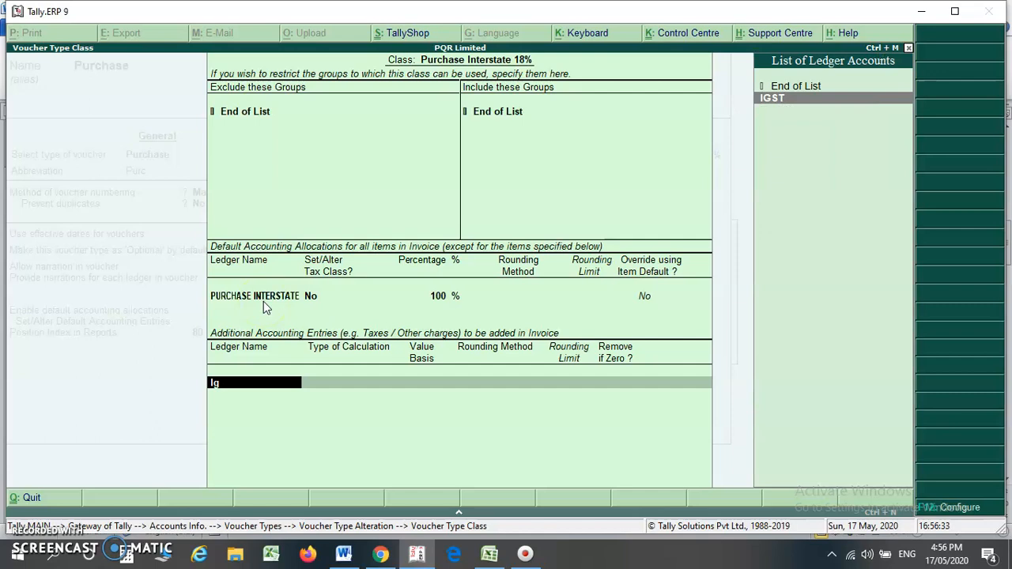
key(Return)
key(Return)
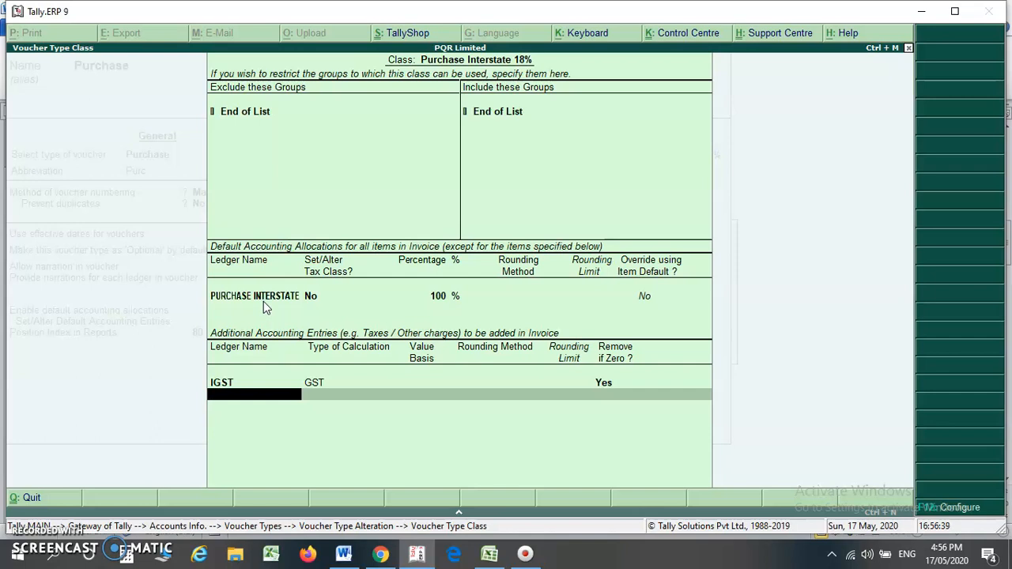
Open the IGST ledger from the class's additional entries, review its duty and tax type settings, and return to the class
key(BackSpace)
key(BackSpace)
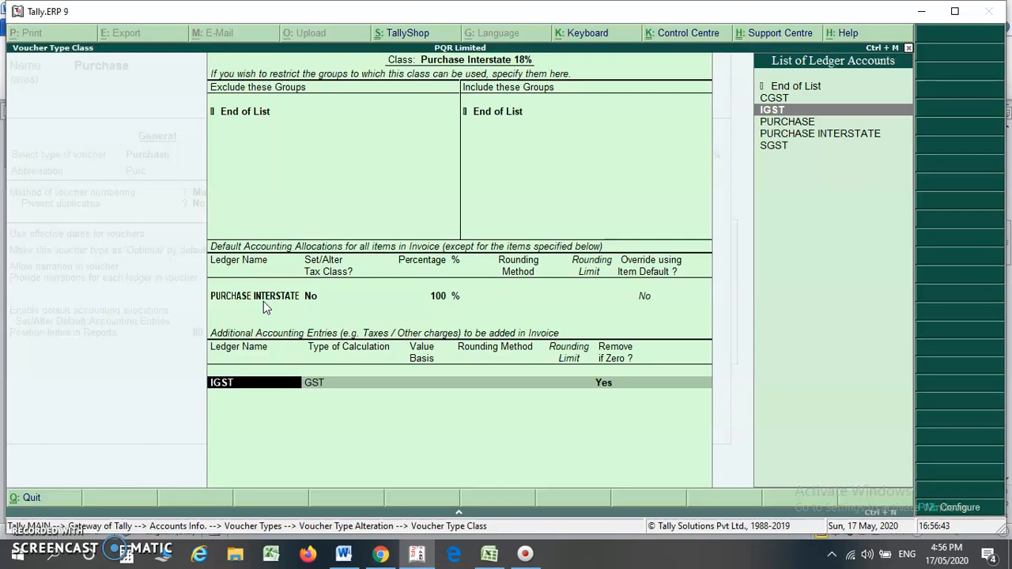
click(241, 387)
key(ctrl+Return)
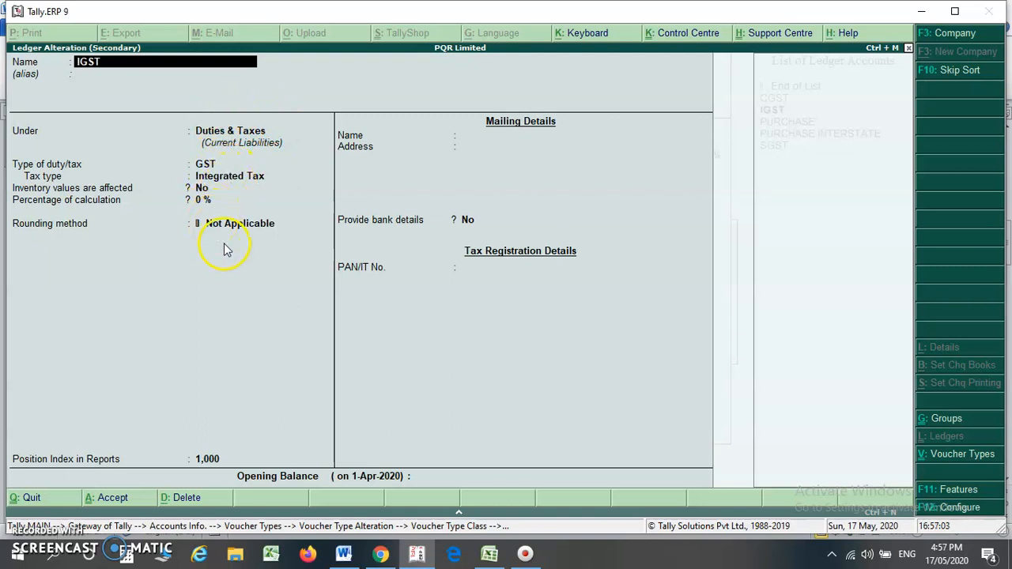
key(ctrl+a)
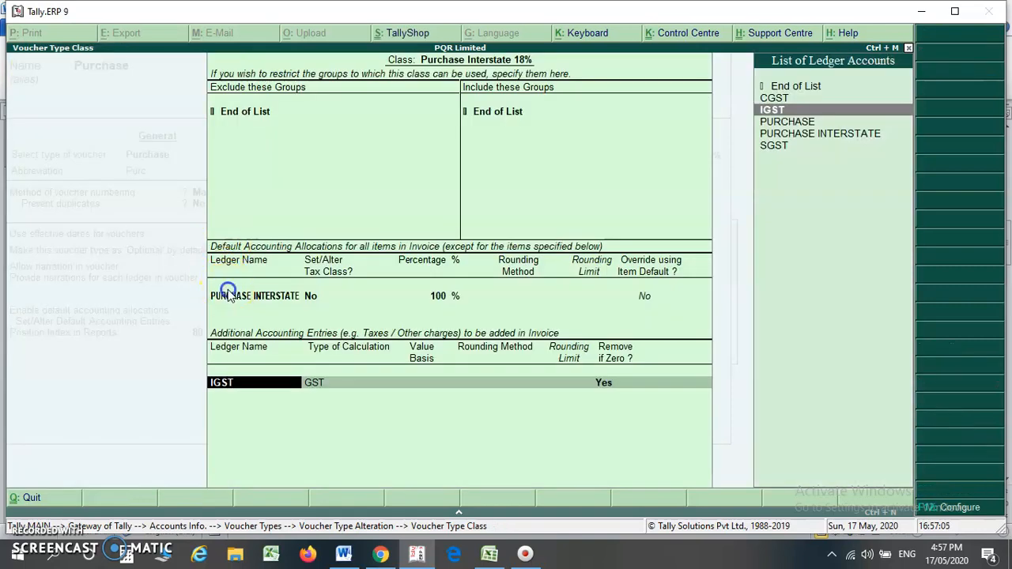
Review the GST details of the PURCHASE INTERSTATE ledger and quit its alteration without saving
click(355, 312)
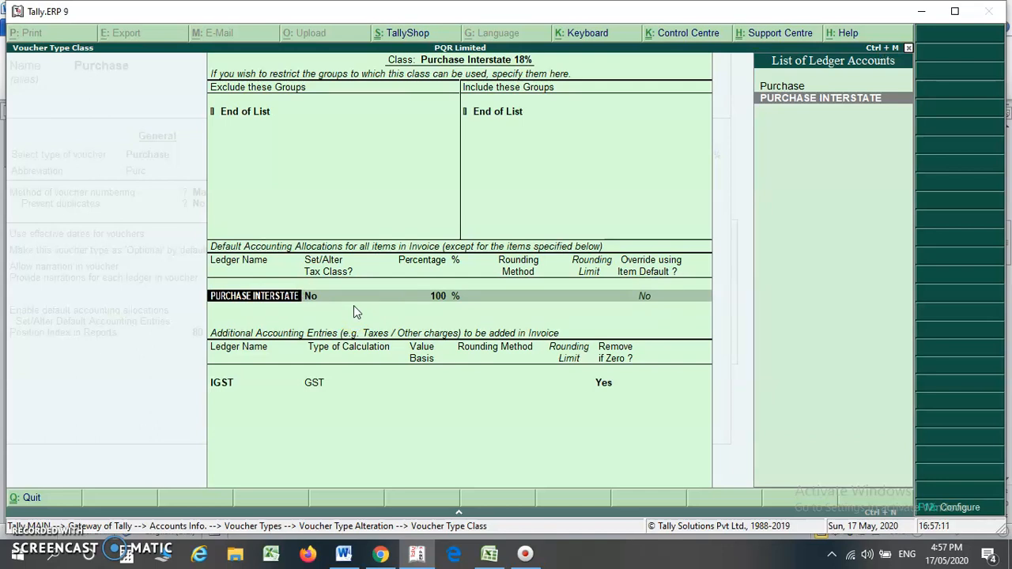
key(ctrl+Return)
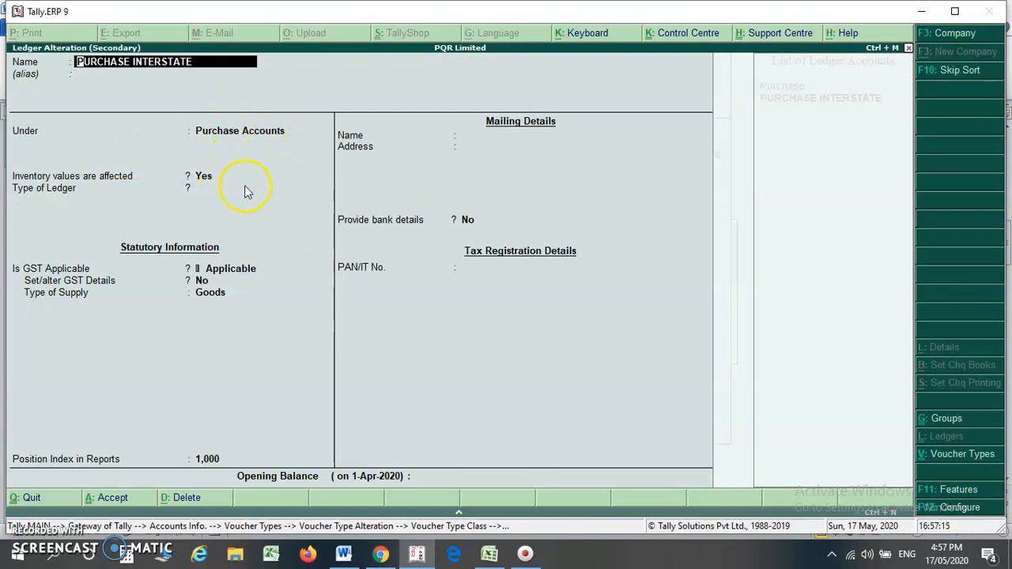
click(201, 282)
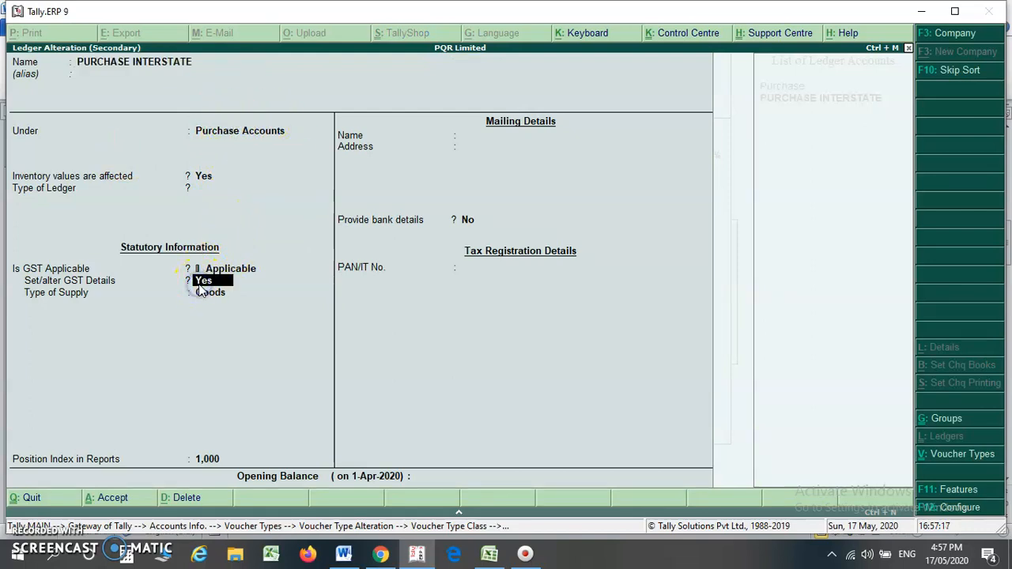
key(Return)
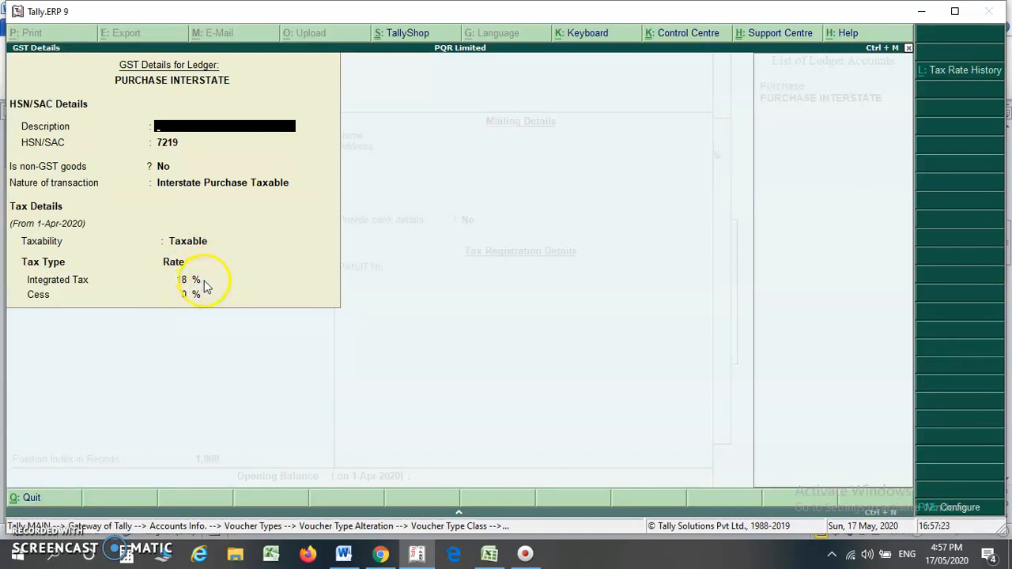
key(Escape)
key(Escape)
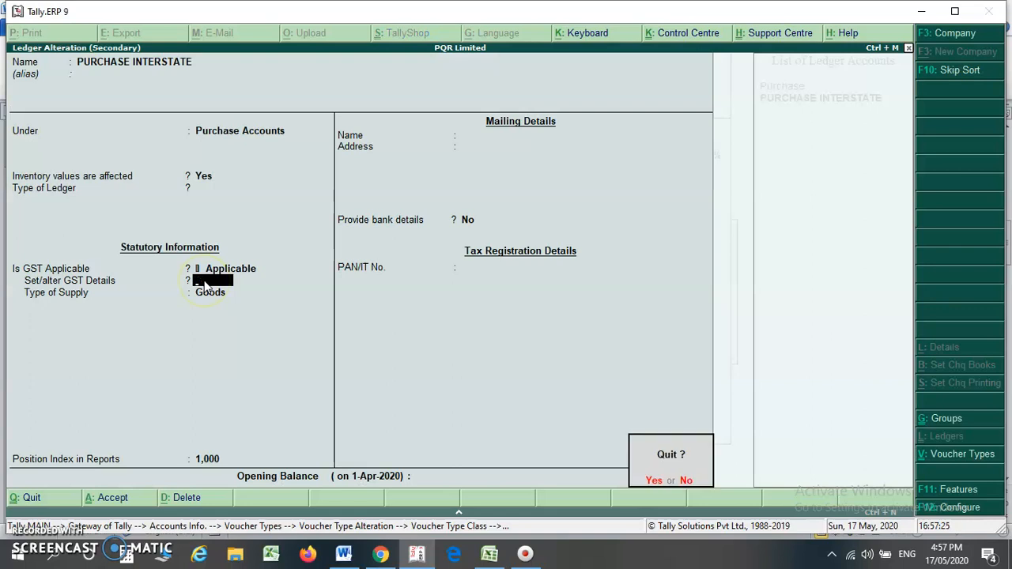
key(y)
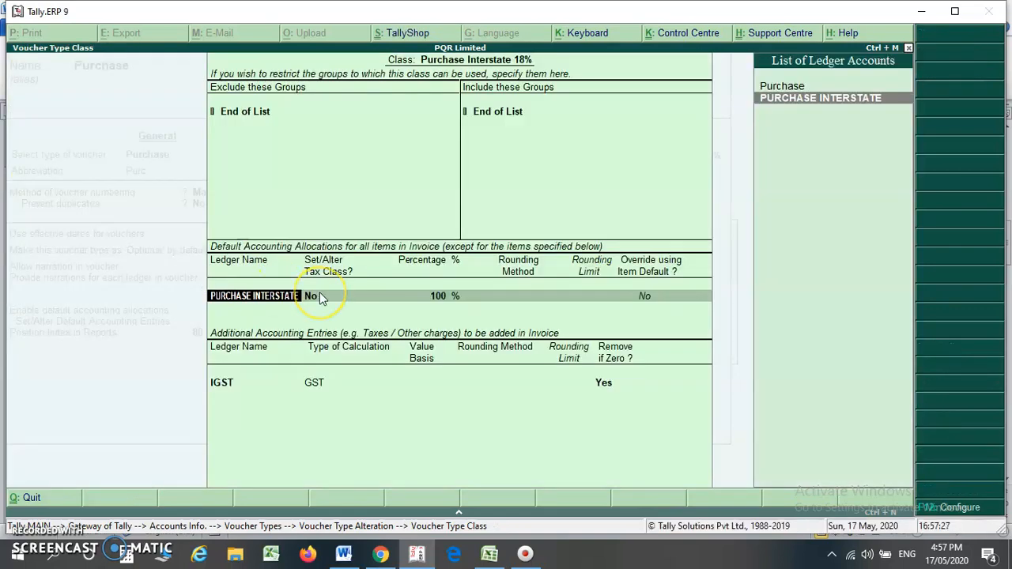
Accept the Purchase Interstate 18% class definition and save the Purchase voucher type
key(Return)
key(Return)
key(Return)
key(Return)
key(Return)
key(Return)
key(Return)
key(Return)
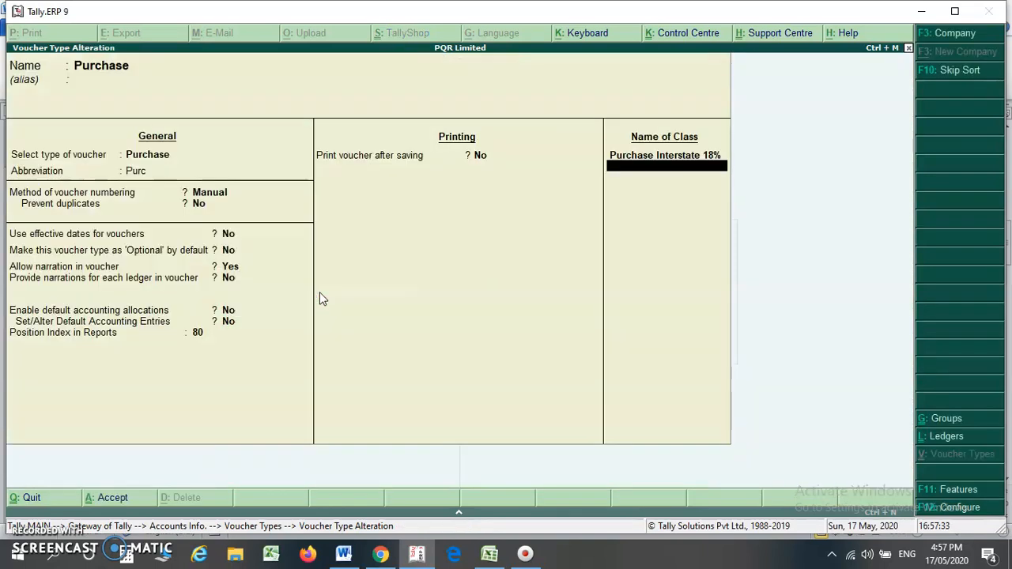
key(Return)
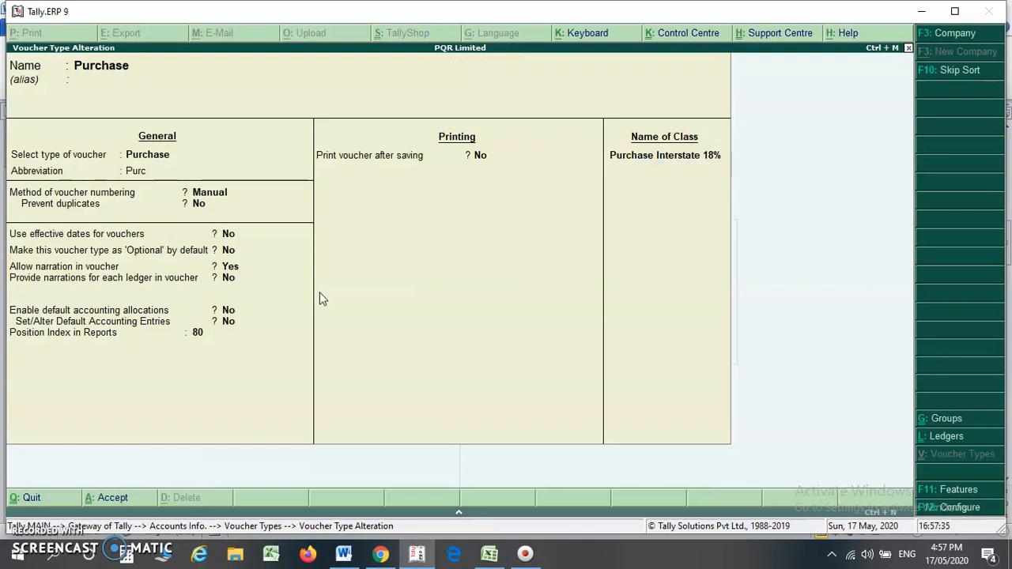
key(Return)
Return to the Gateway of Tally and open accounting voucher entry
key(Escape)
key(Escape)
key(Escape)
key(Escape)
key(Down)
key(Down)
key(Return)
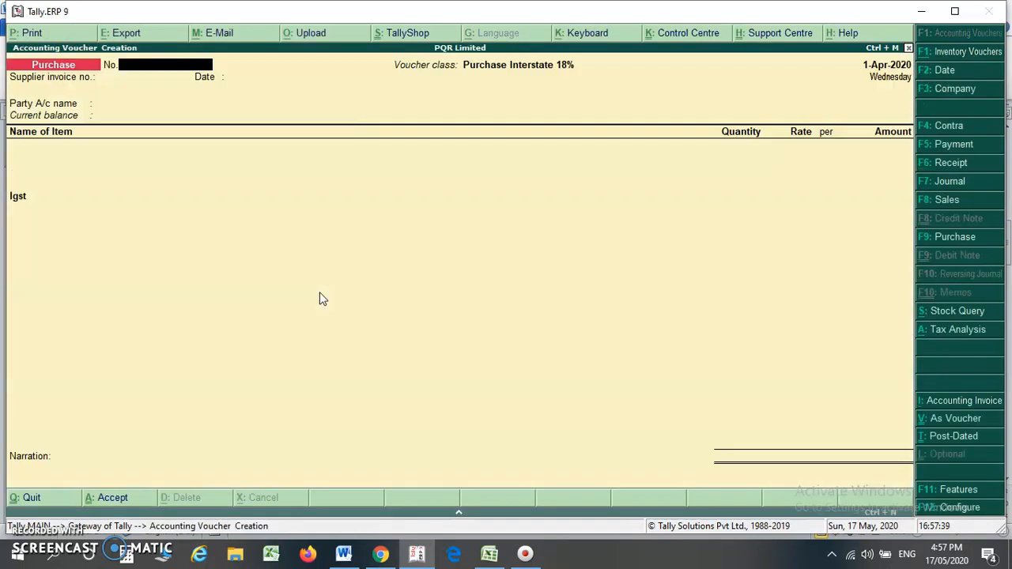
Switch to a Receipt voucher and back to a Purchase voucher using the class Purchase Interstate 18%
click(972, 169)
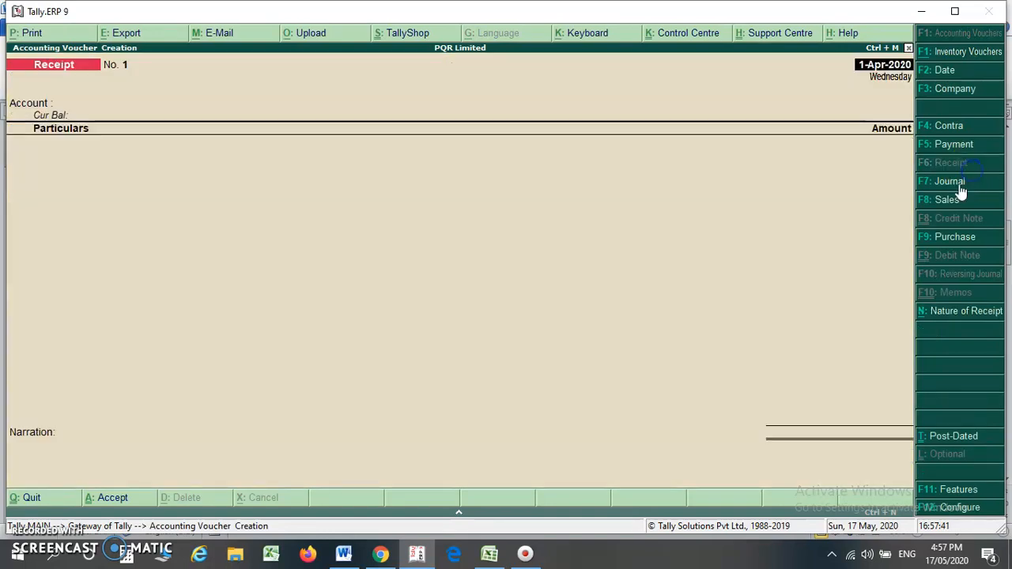
click(945, 238)
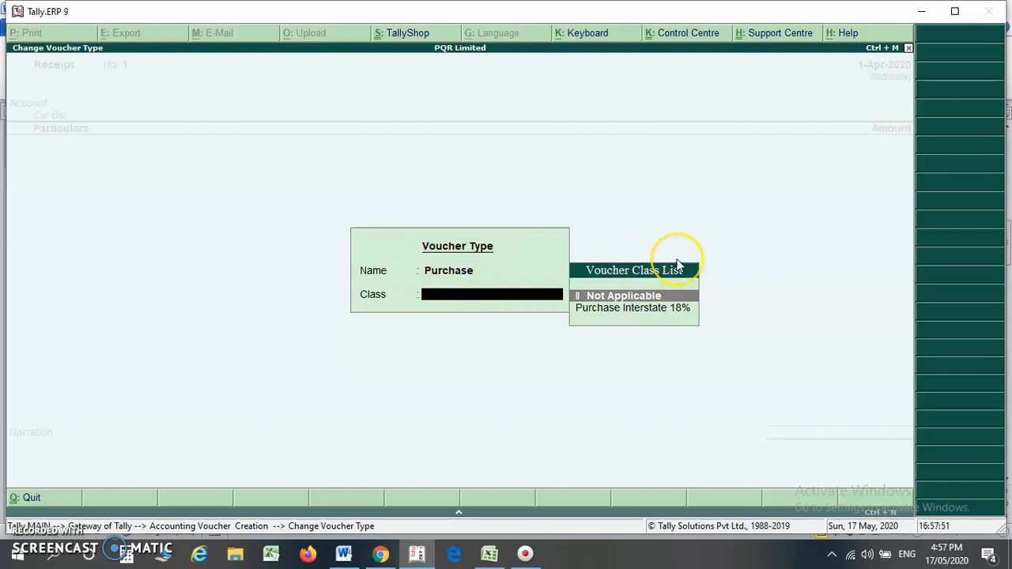
key(Down)
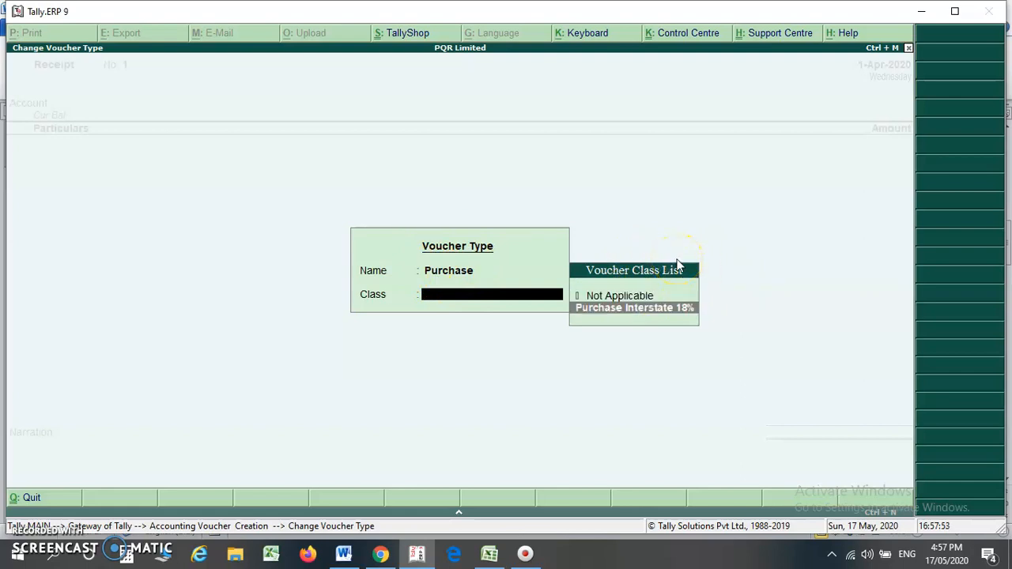
key(Return)
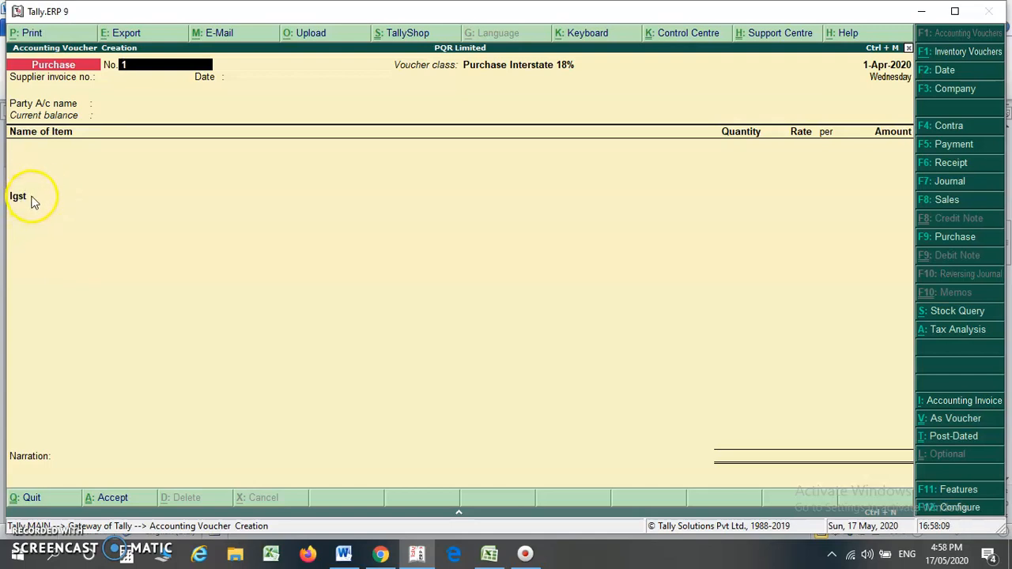
Number the purchase voucher 1, date it 5-Apr-2020, and enter supplier invoice number 12 with the same date
key(Return)
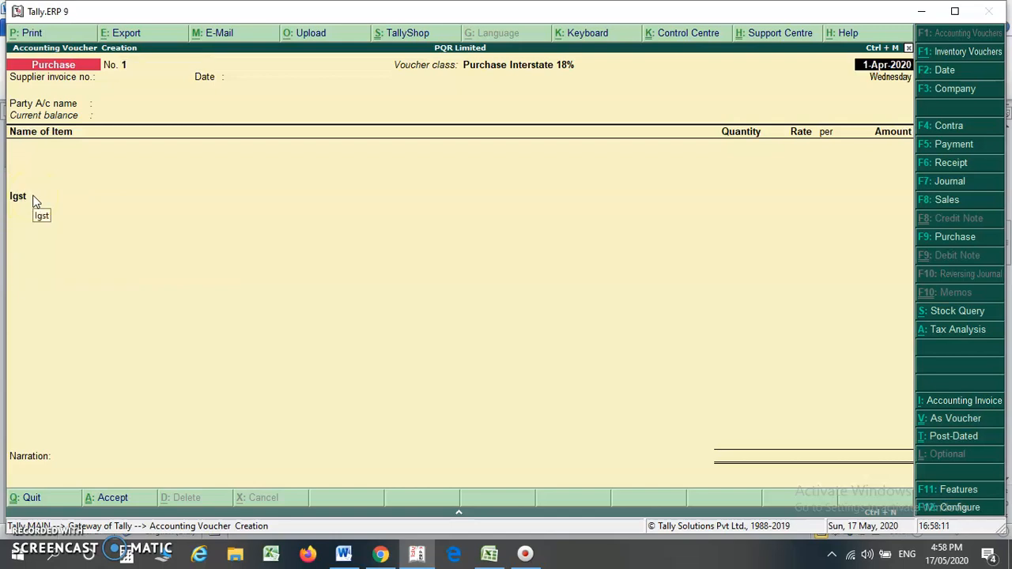
text(5-4)
key(Return)
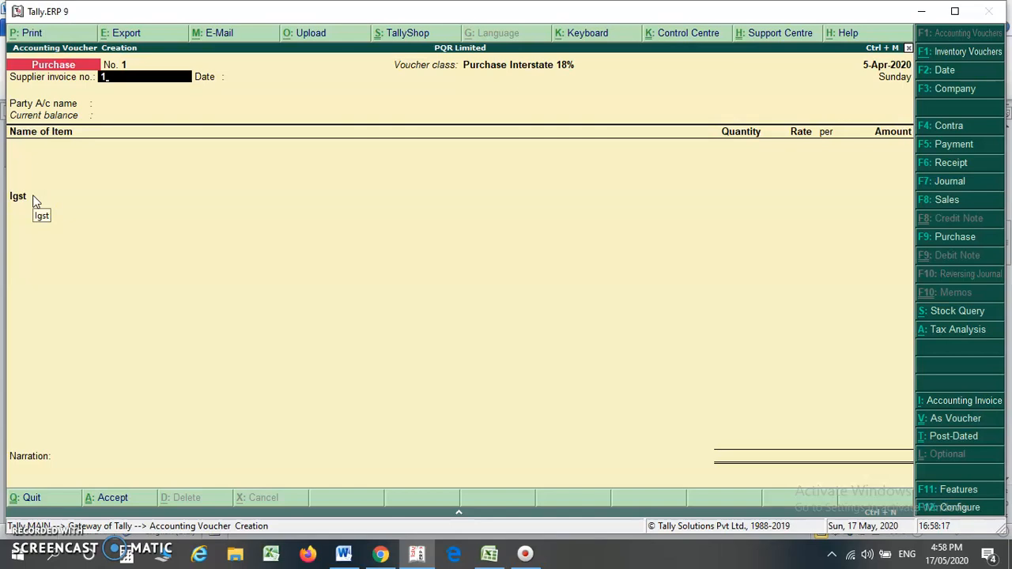
key(Return)
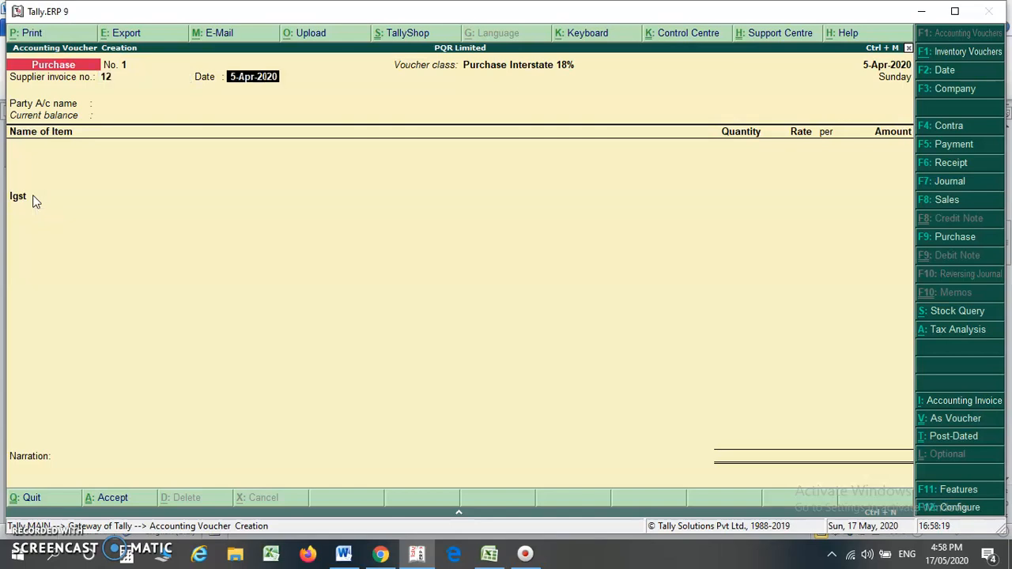
key(Return)
Switch to the Word document and delete the line Details IGST 1800 from the ravi steel purchase
key(alt+Tab)
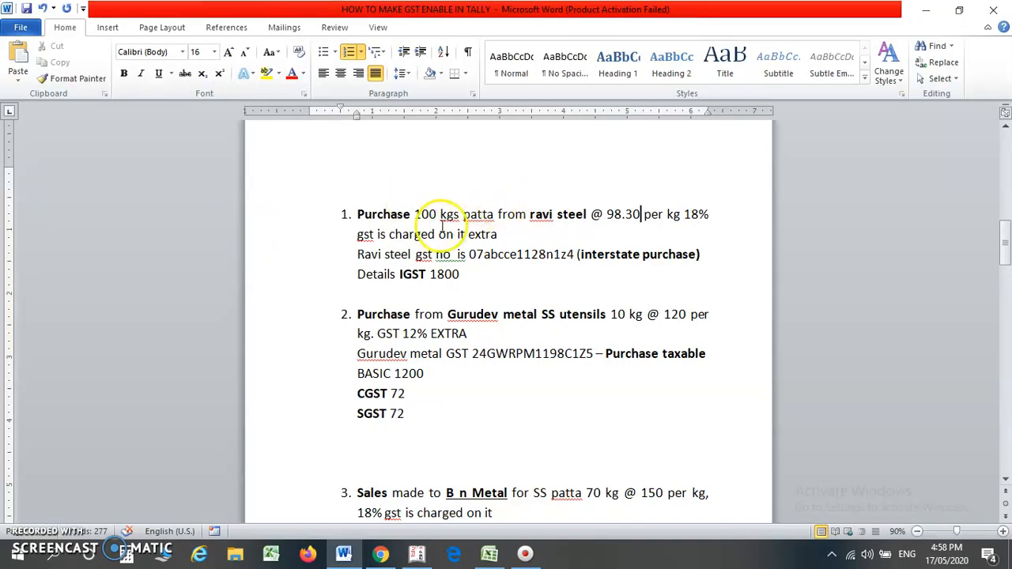
click(404, 214)
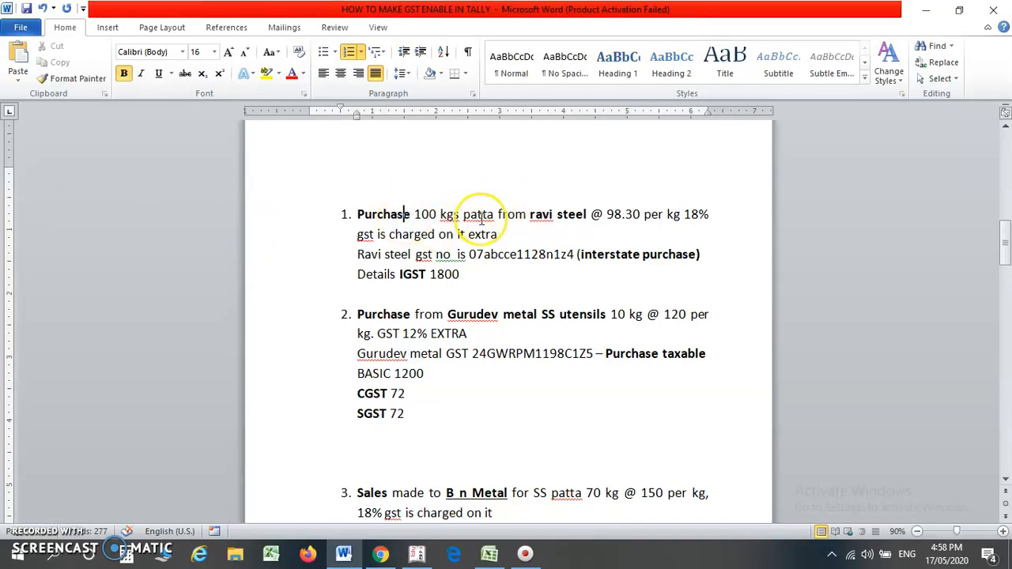
click(637, 214)
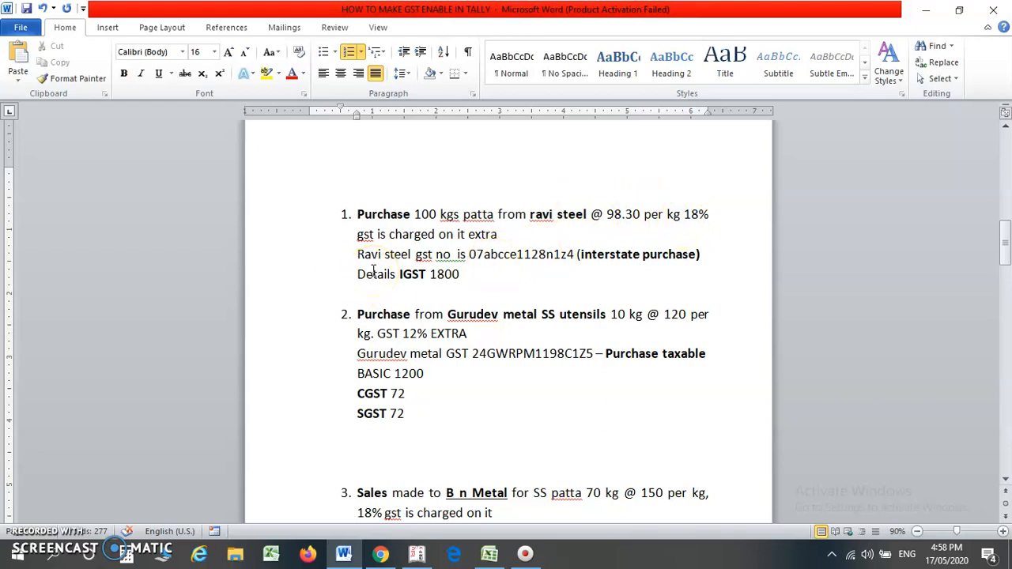
drag(356, 273, 443, 273)
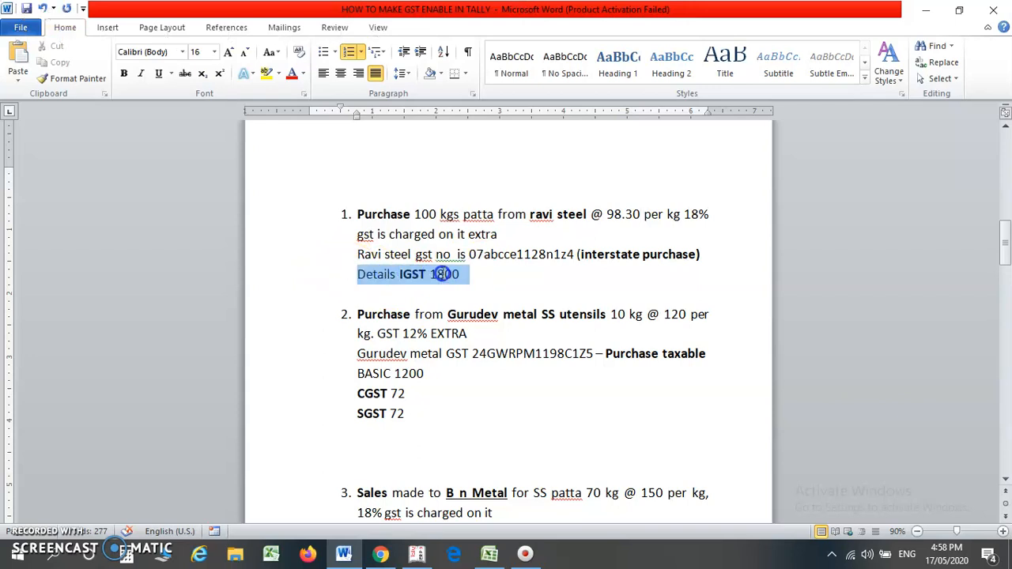
key(BackSpace)
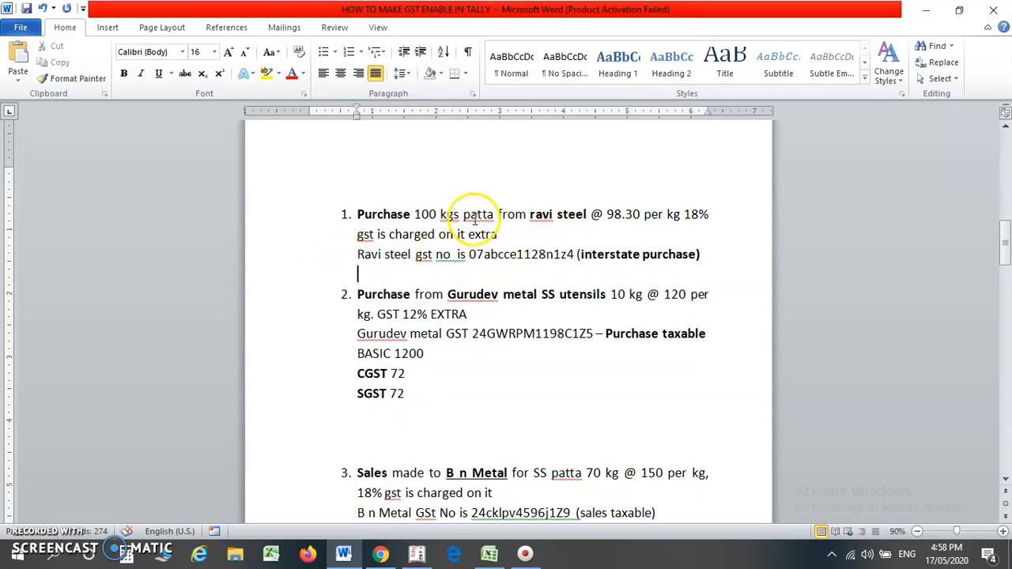
Return to the purchase voucher in Tally and select Ravi Steel as the party and SS Patta as the item
key(alt+Tab)
key(Down)
key(Down)
key(Down)
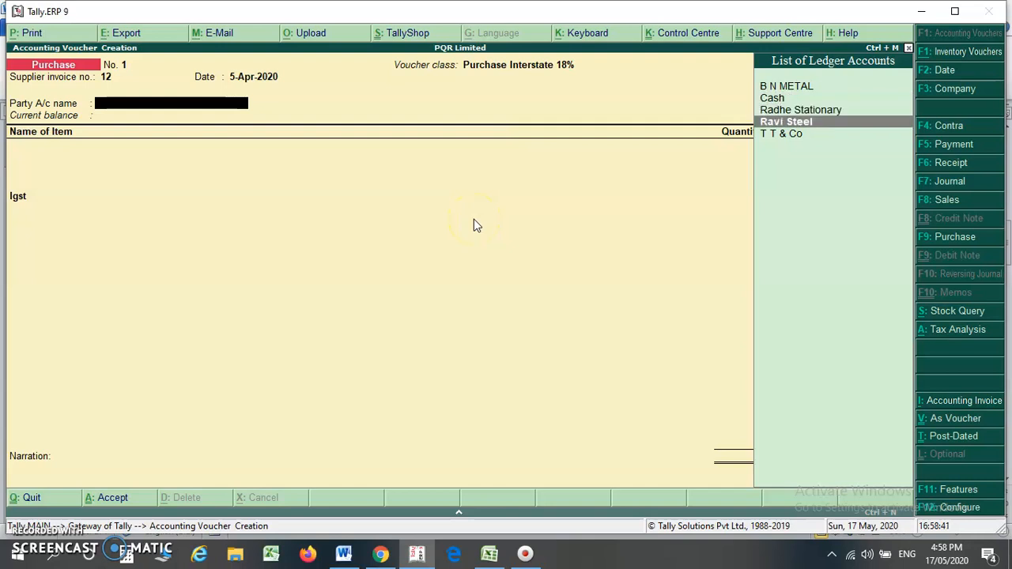
key(Return)
text(Ssp)
key(Return)
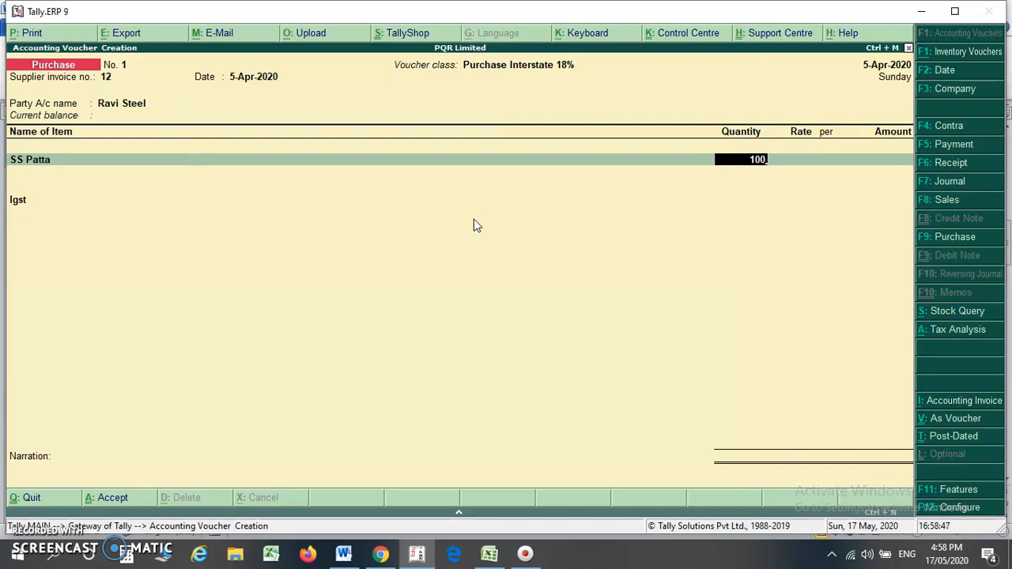
Enter 100 KG of SS Patta at 98.30 per KG and proceed to Ravi Steel's bill-wise details
key(alt+Tab)
key(alt+Tab)
text(100)
key(Return)
key(alt+Tab)
key(alt+Tab)
text(98.30)
key(Return)
key(Return)
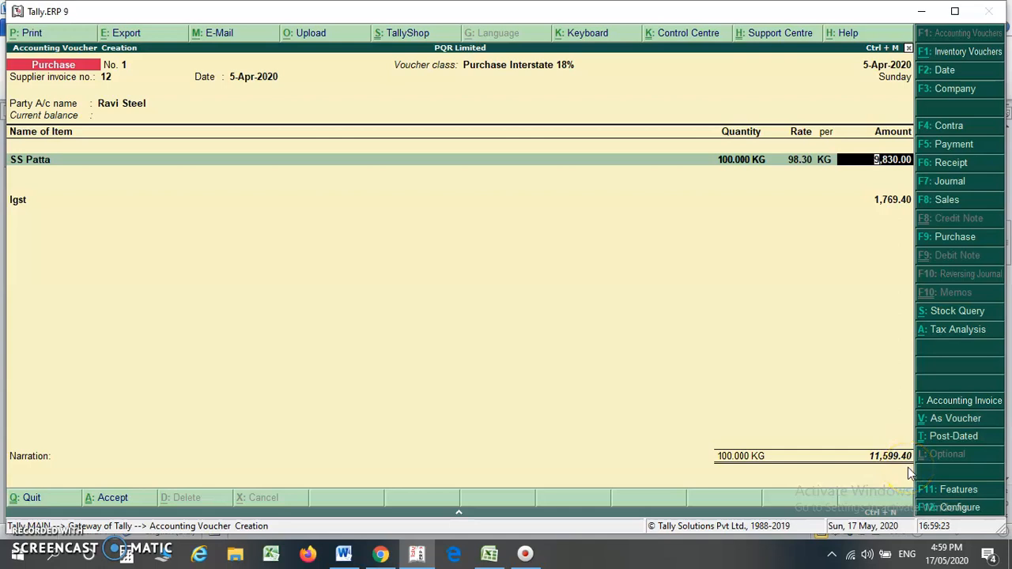
key(Return)
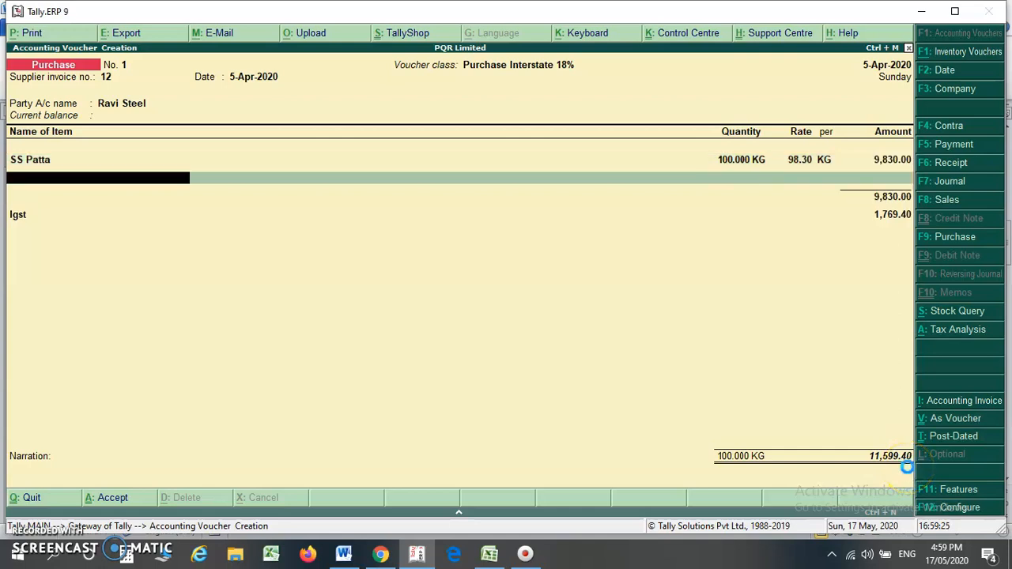
key(Return)
key(Return)
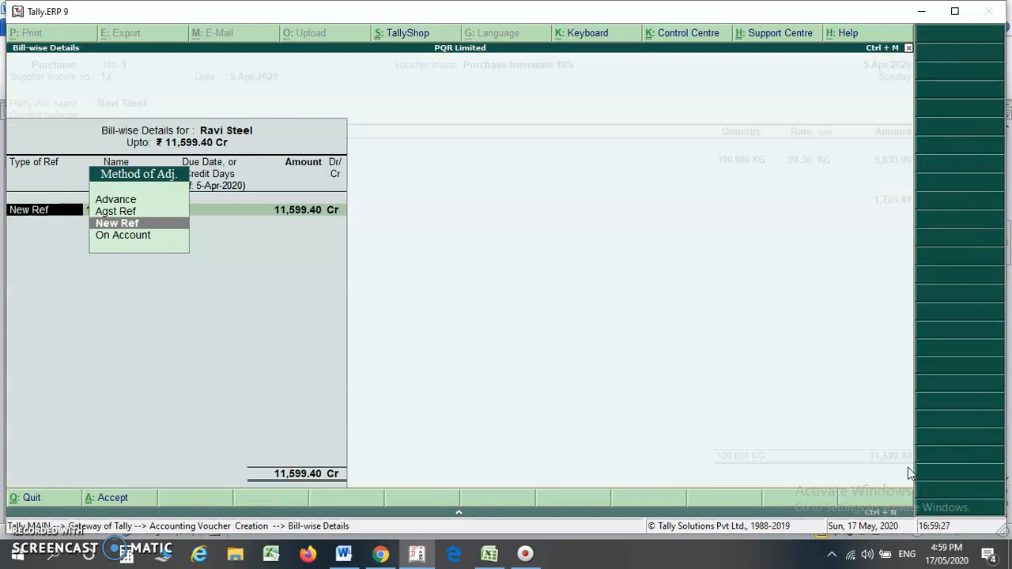
Discard the unfinished purchase voucher and open the list of voucher types for alteration
key(Escape)
key(Escape)
key(Return)
key(Escape)
key(Escape)
key(Down)
key(Down)
key(Up)
key(Up)
key(Return)
key(Down)
key(Down)
key(Return)
key(Down)
key(Down)
key(Return)
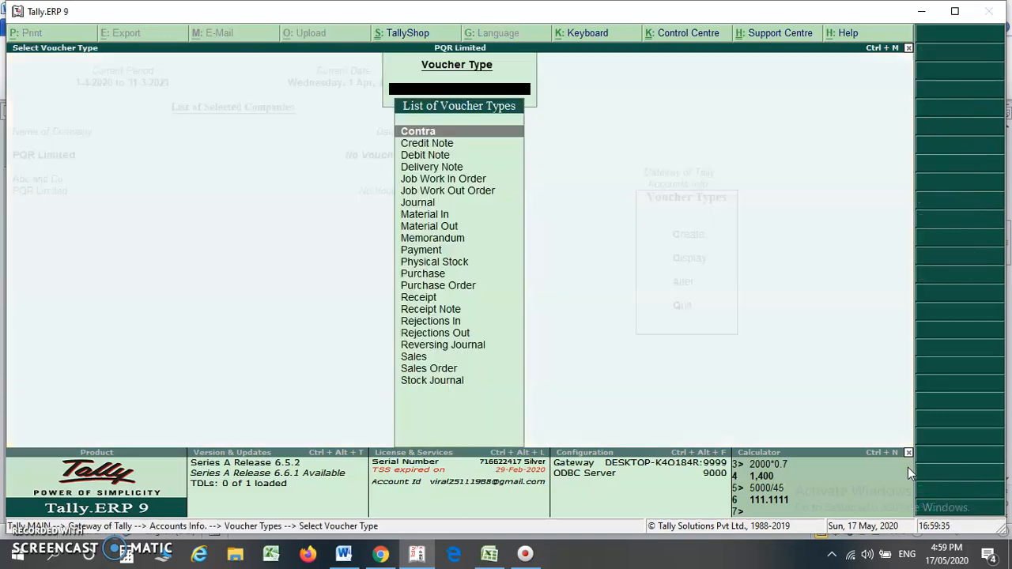
Open the Purchase voucher type's class Purchase Interstate 18% and go to the additional ledger entry below IGST
text(Pur)
key(Return)
key(Return)
key(Return)
key(Return)
key(Return)
key(Return)
key(Return)
key(Return)
key(Return)
key(Return)
key(Return)
key(Return)
key(Return)
key(Return)
key(Return)
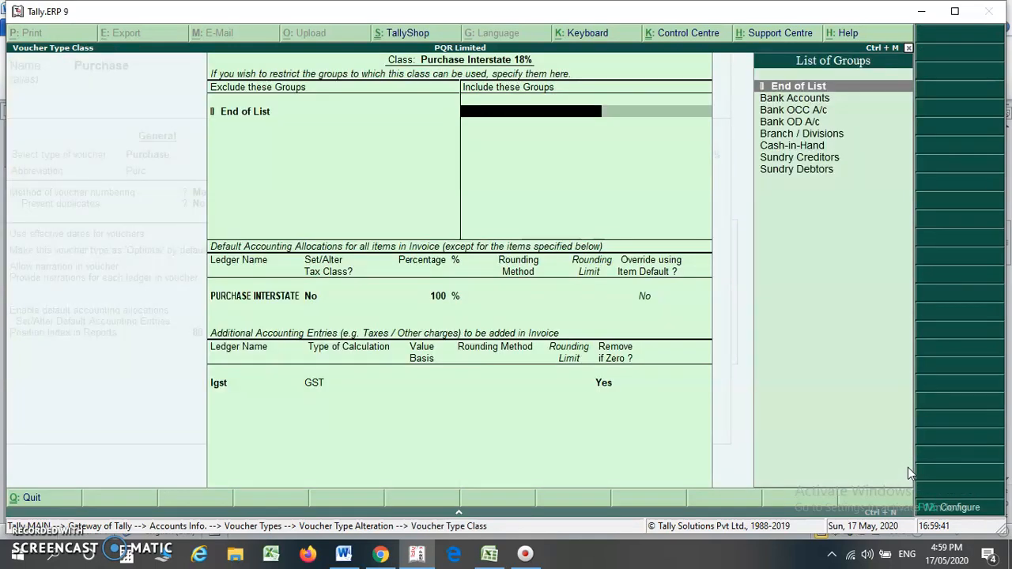
key(Return)
key(Return)
key(Return)
key(Return)
key(Return)
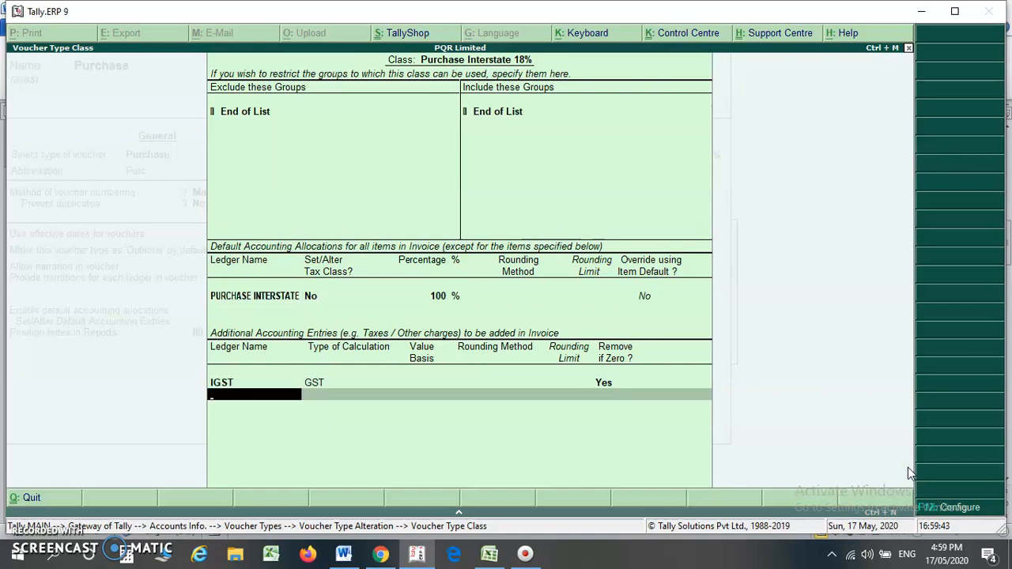
Create a Rounding Off ledger under Indirect Expenses with ledger type and GST not applicable, as the class's additional entry
text(r)
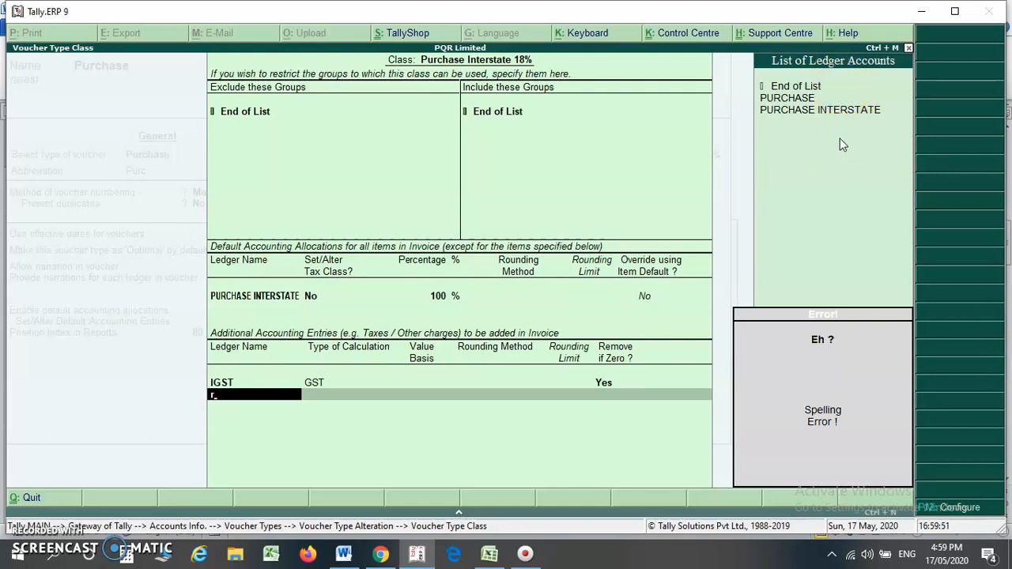
key(alt+c)
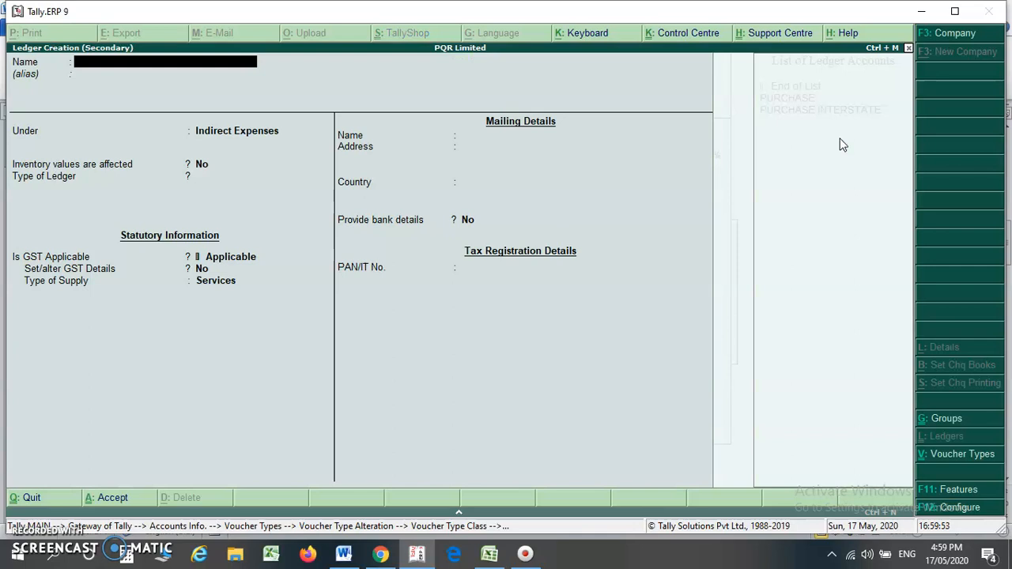
text(Rounding Off)
key(Return)
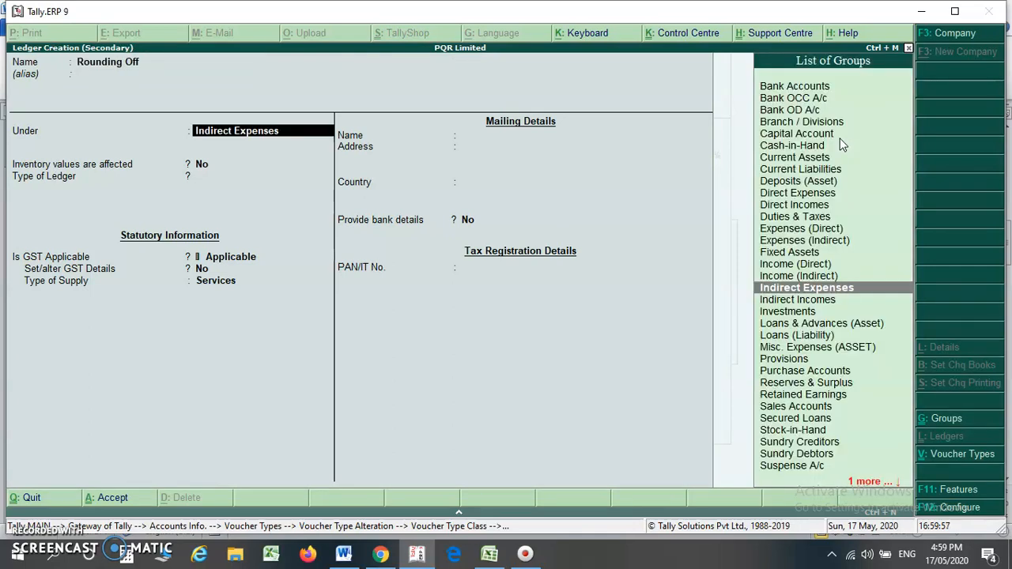
key(Return)
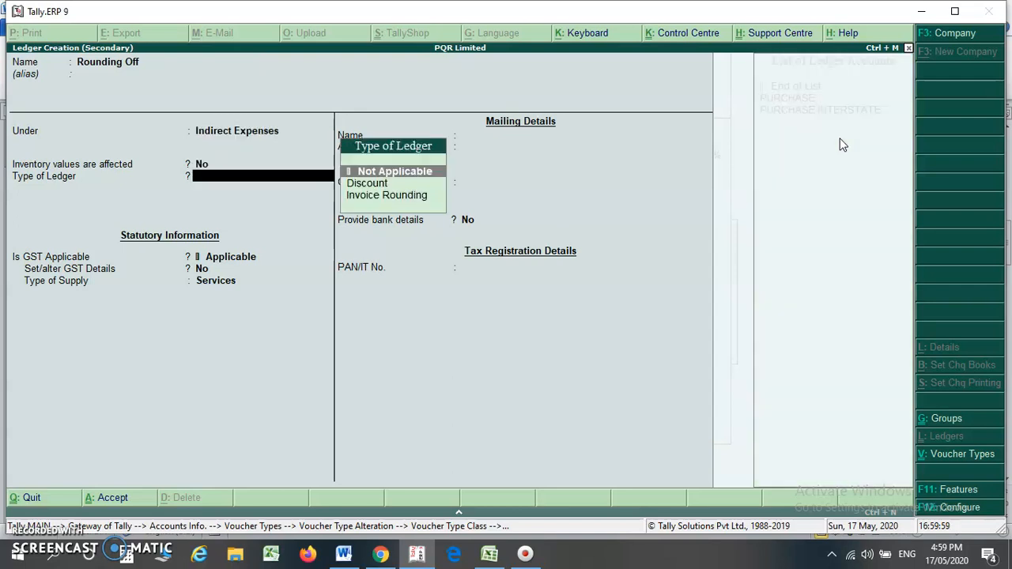
key(Return)
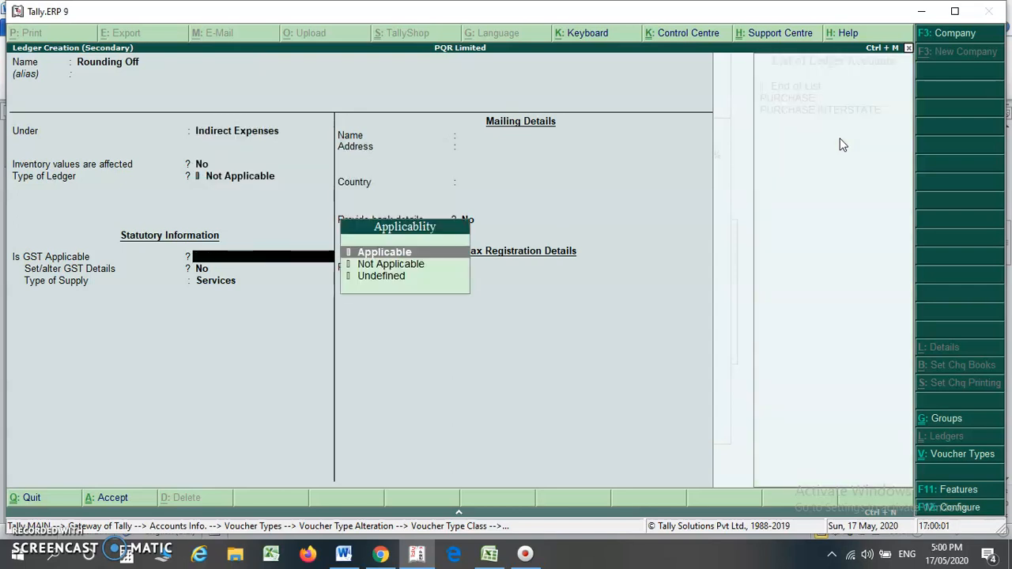
key(Down)
key(Return)
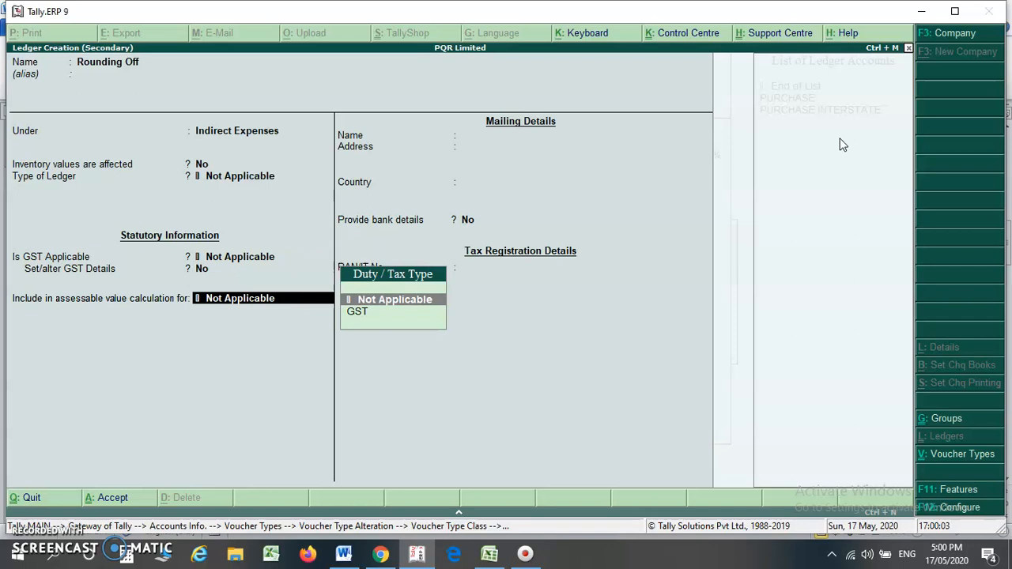
key(Return)
key(Return)
key(Return)
key(Return)
key(Return)
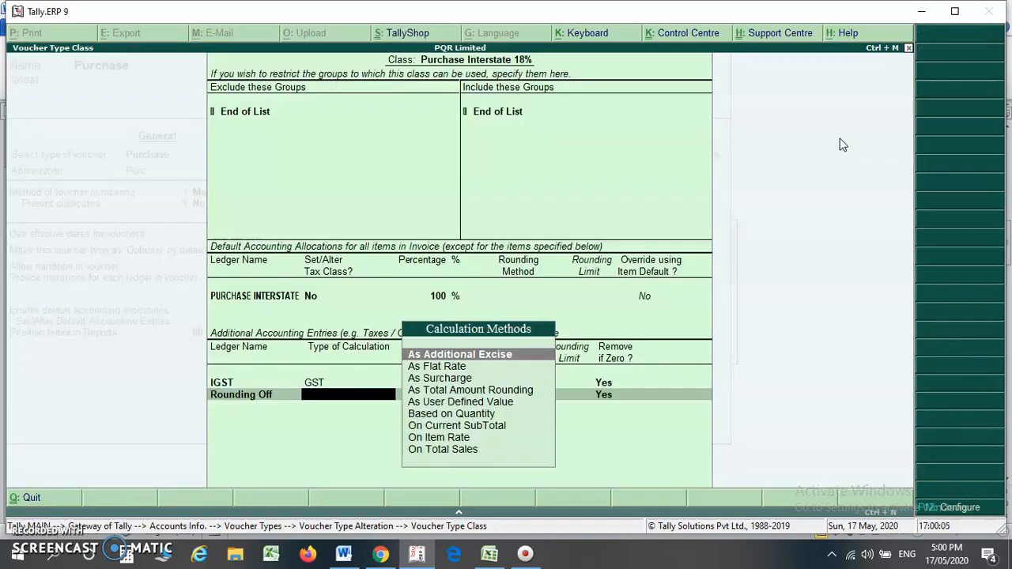
click(462, 368)
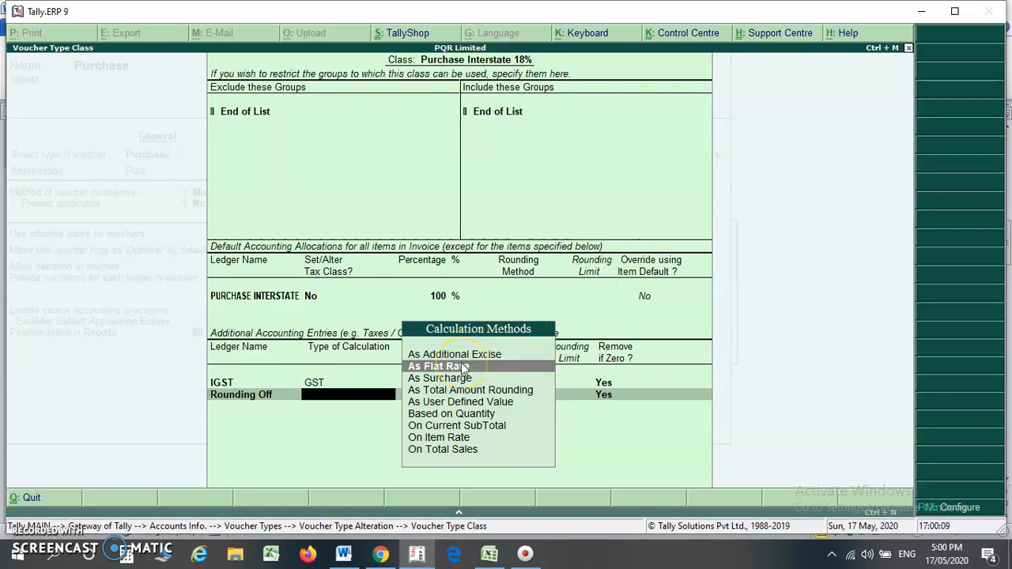
key(Down)
key(Down)
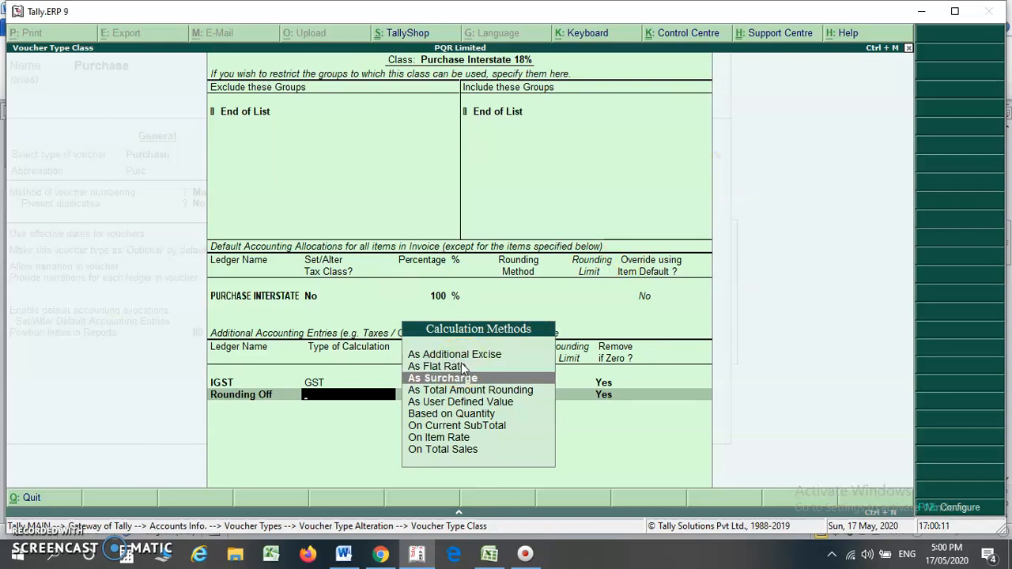
key(Down)
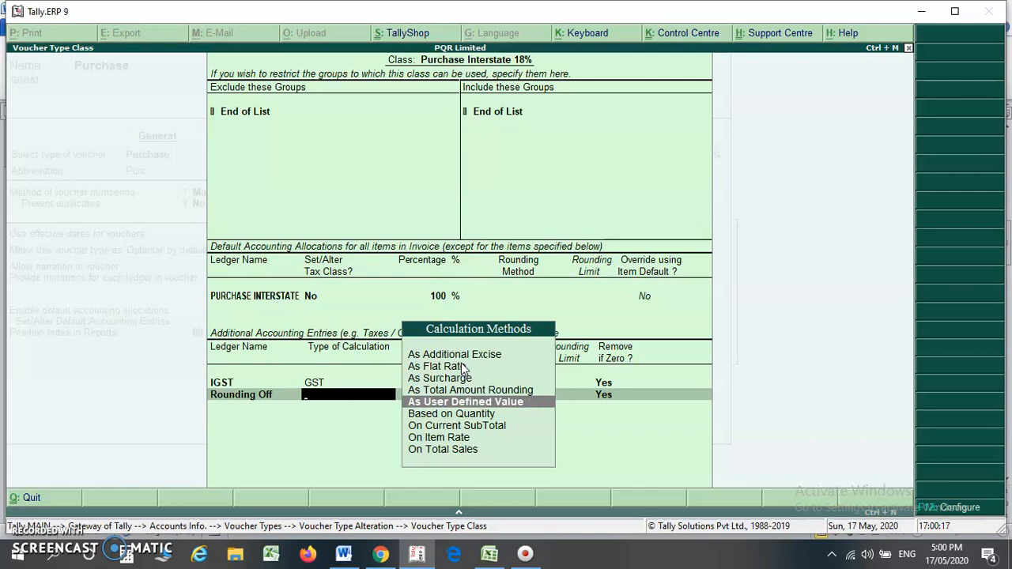
key(Return)
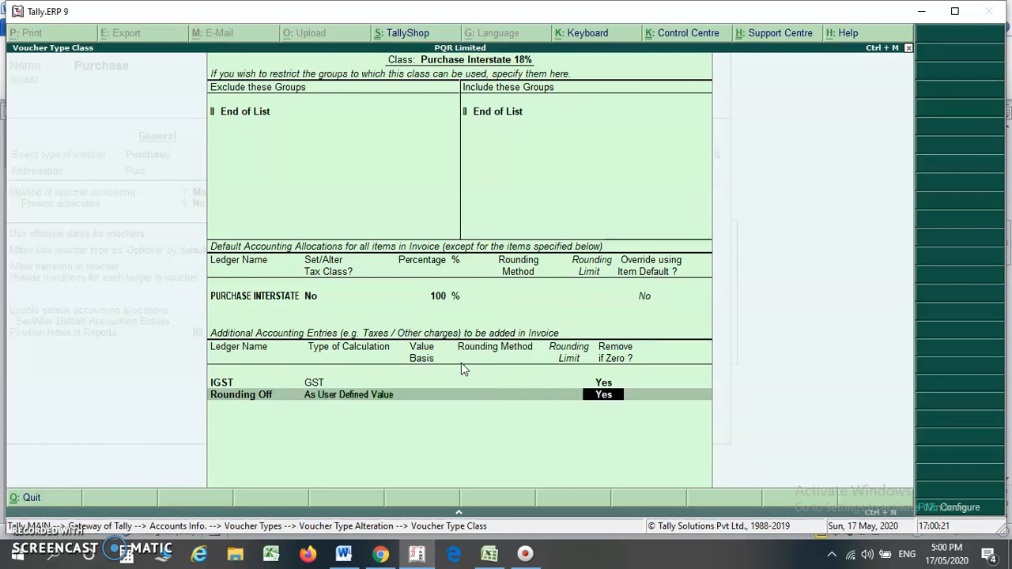
key(BackSpace)
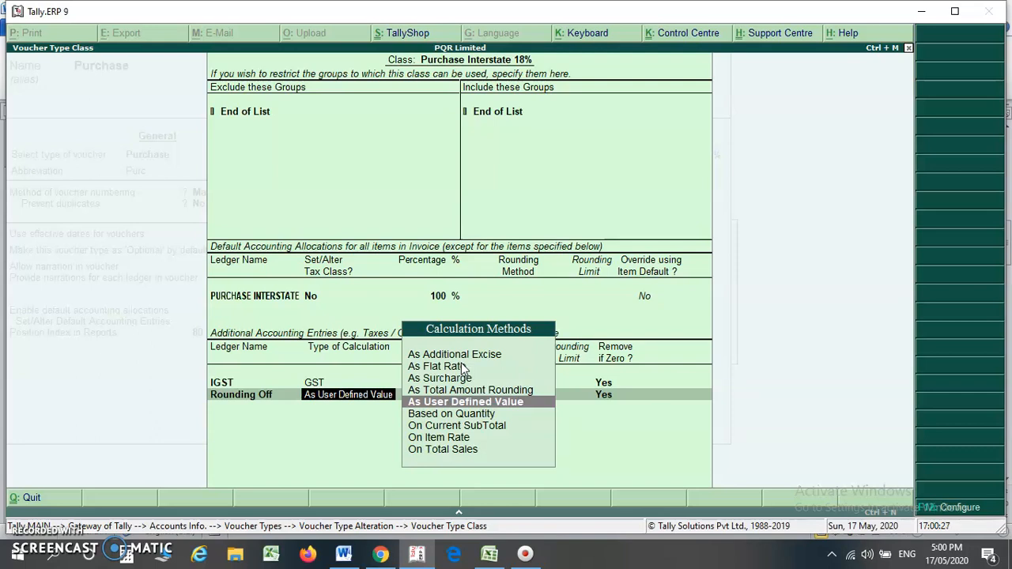
Calculate Rounding Off As Total Amount Rounding with Normal Rounding, and accept the class definition
key(Up)
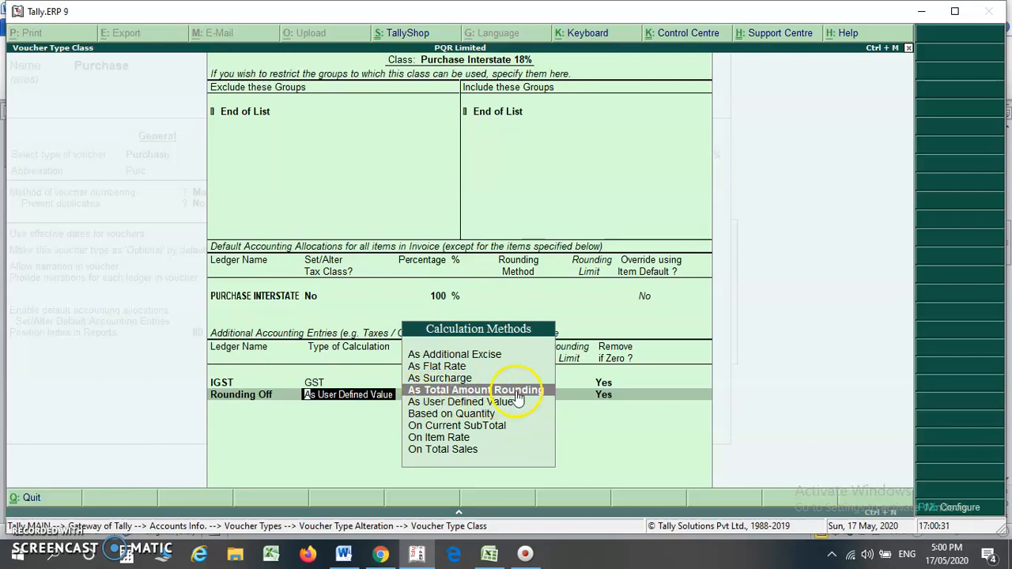
key(Return)
key(Down)
key(Down)
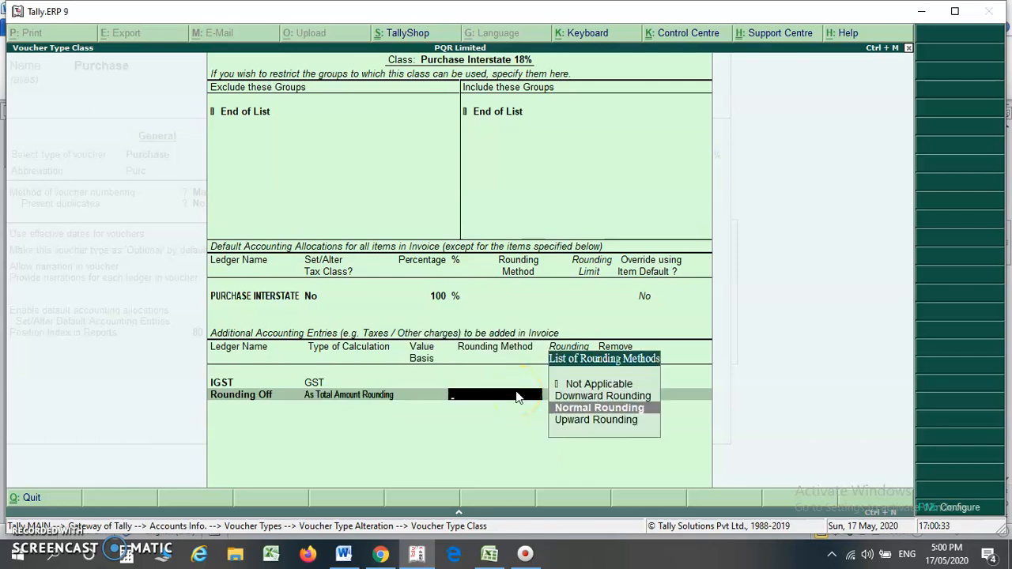
key(Return)
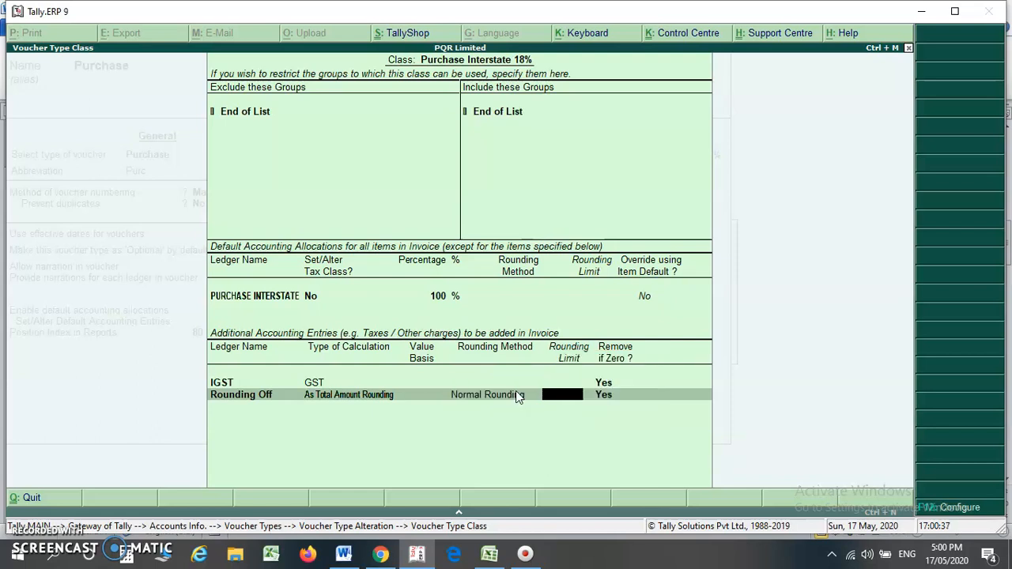
key(Return)
key(Return)
key(Return)
key(Return)
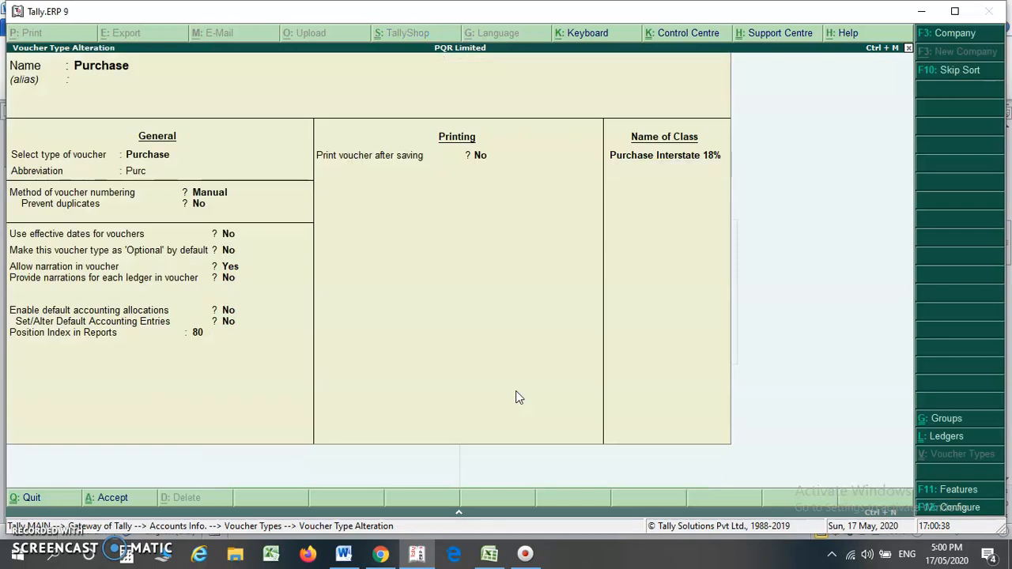
Save the Purchase voucher type and open a new purchase voucher with the class Purchase Interstate 18%
key(Return)
key(Escape)
key(Escape)
key(Escape)
key(Escape)
key(Return)
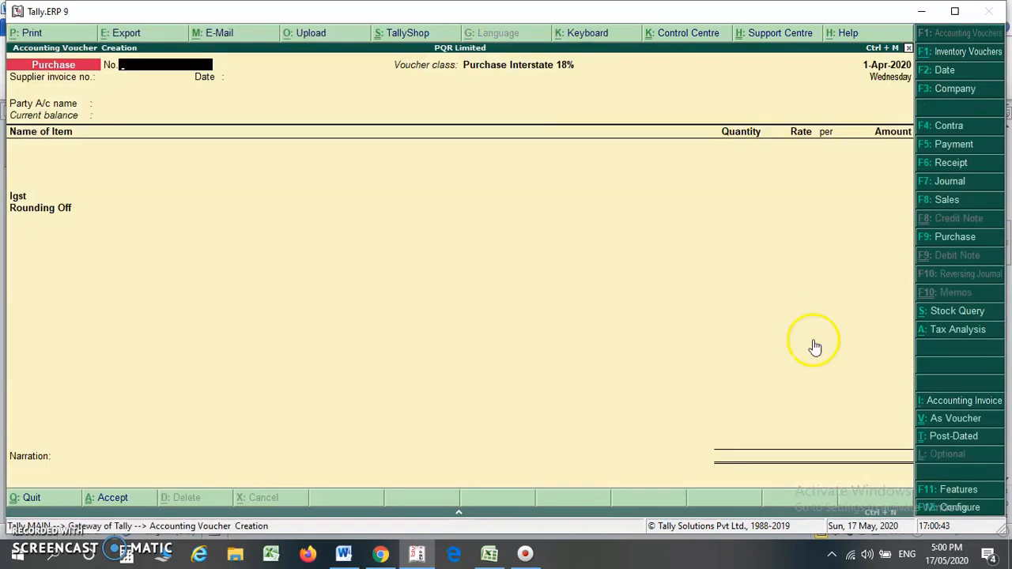
Check the transaction in Word, then enter supplier invoice number 12 dated 1-Apr-2020 and select Ravi Steel as the party
key(alt+Tab)
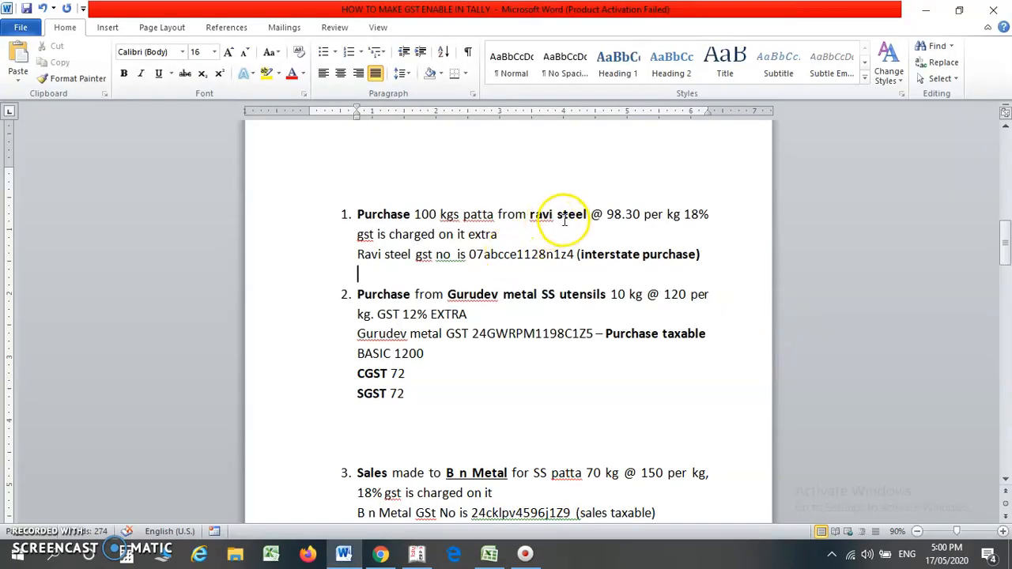
key(alt+Tab)
key(Return)
key(Return)
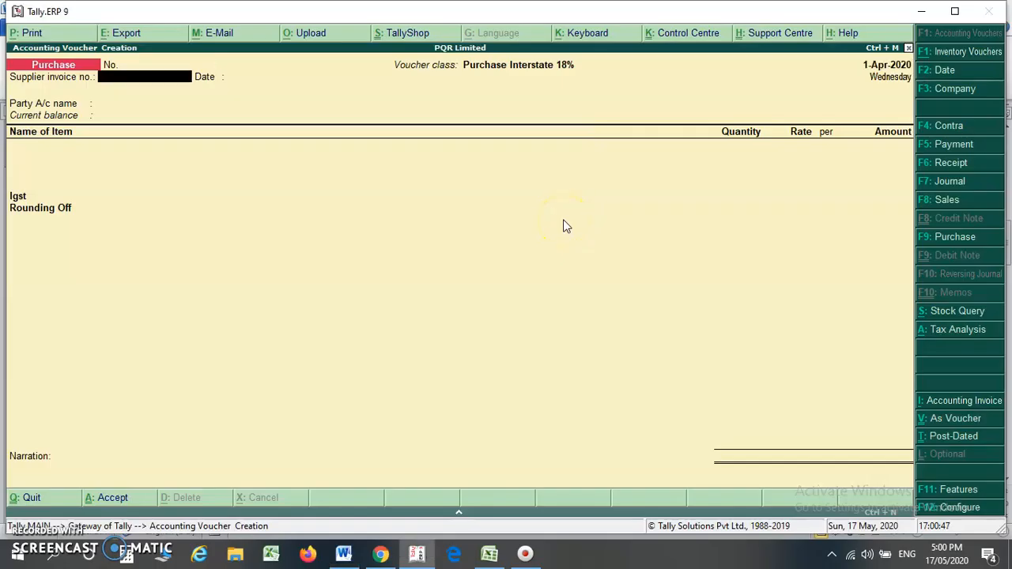
text(12)
key(Return)
key(Return)
key(Down)
key(Down)
key(Down)
key(Return)
Add the item SS Patta with a quantity of 100 KG at a rate of 98.30 per KG
text(Ss)
key(Down)
key(Up)
key(Down)
key(Return)
text(100)
key(Return)
text(98.30)
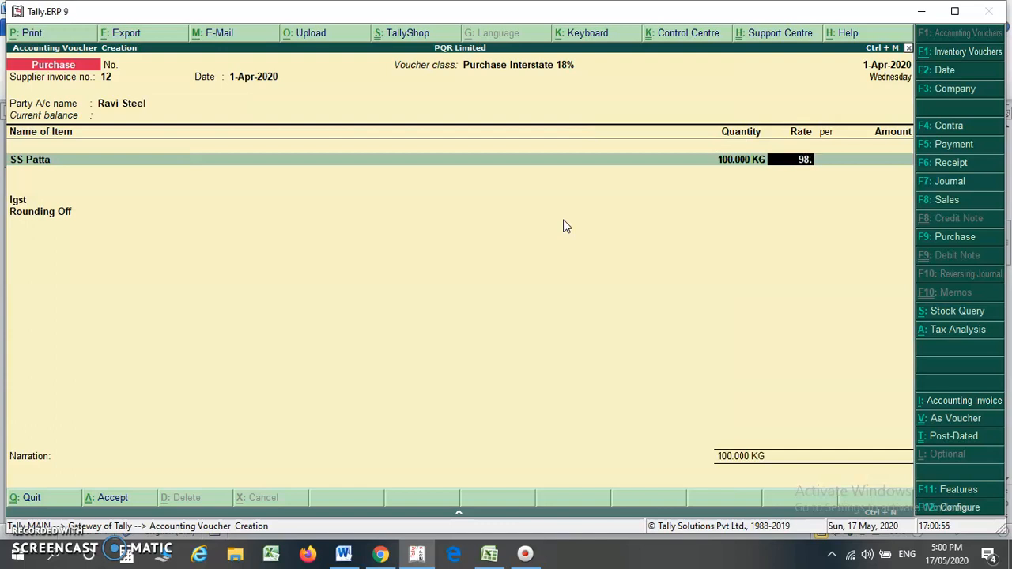
key(Return)
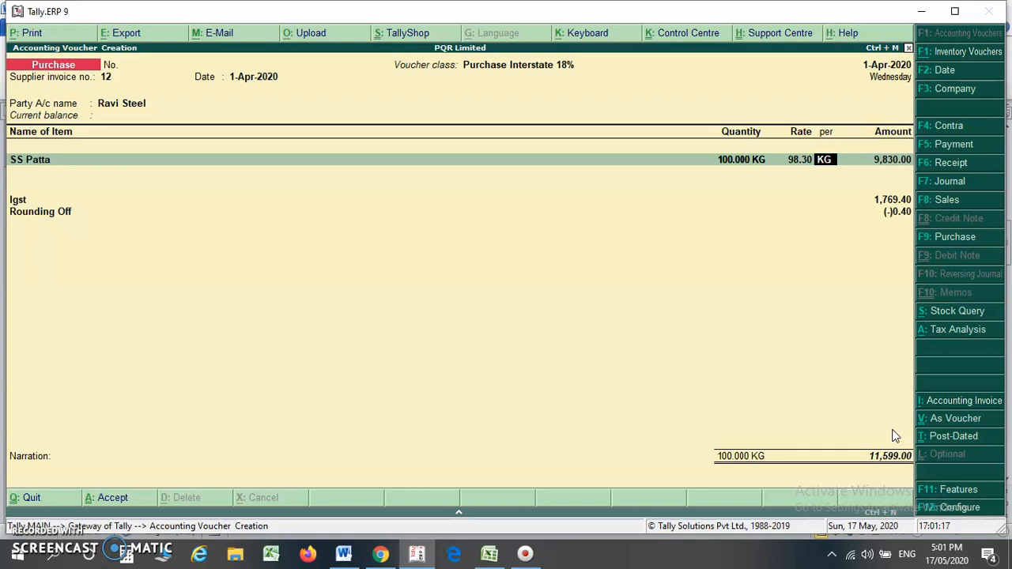
Accept the Ravi Steel purchase voucher and switch to the Word document listing the transactions
key(ctrl+a)
key(alt+Tab)
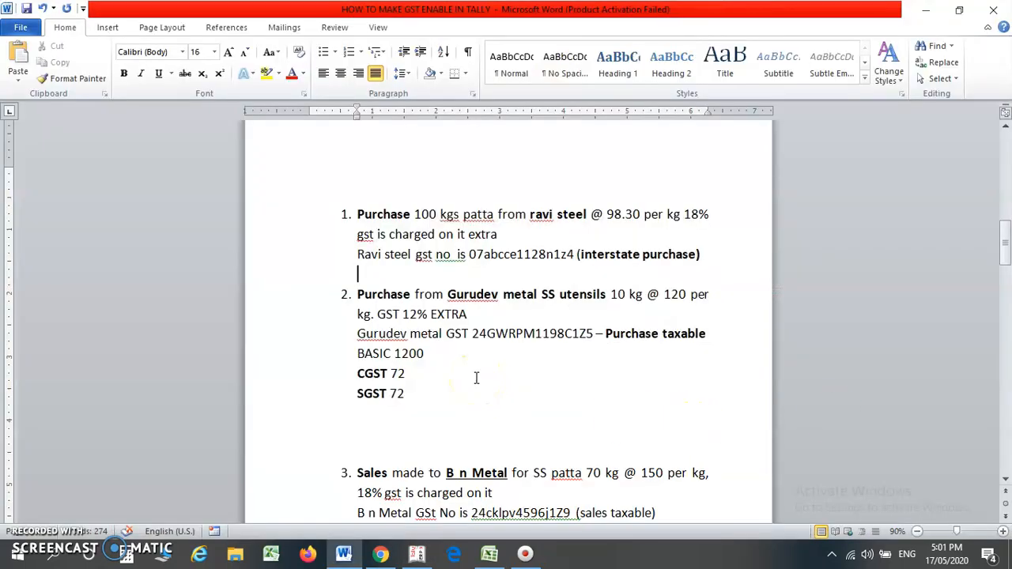
Switch to Tally.ERP 9 and leave the blank purchase voucher to return to the Gateway of Tally
key(alt+Tab)
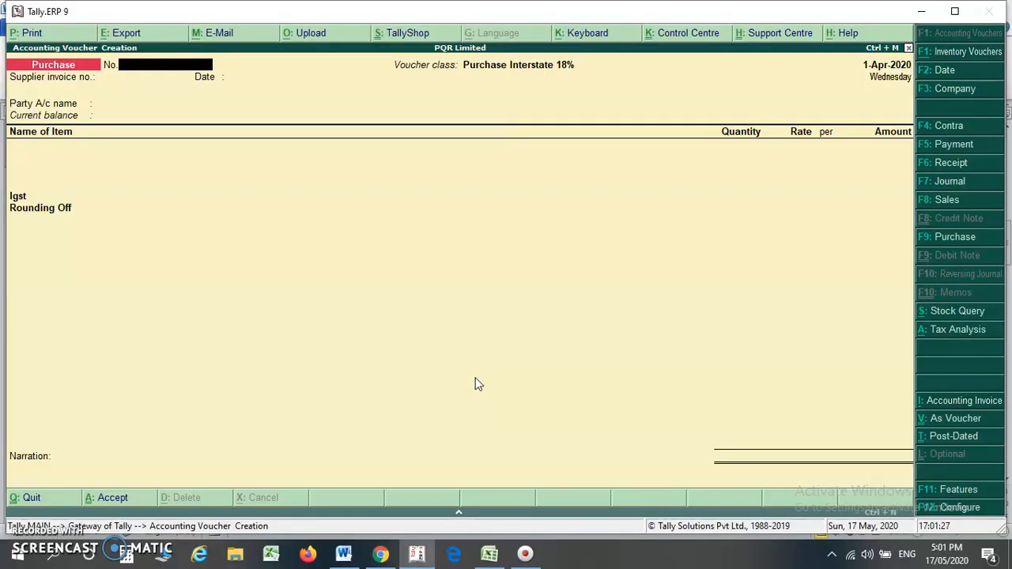
key(Escape)
key(Return)
key(Down)
key(Up)
key(Up)
key(Up)
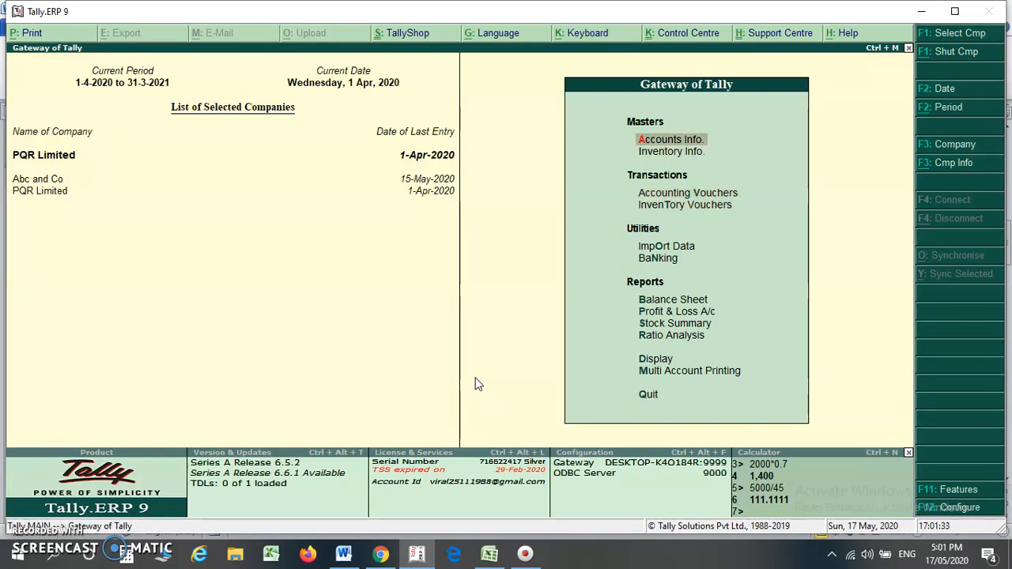
key(Return)
key(Down)
key(Down)
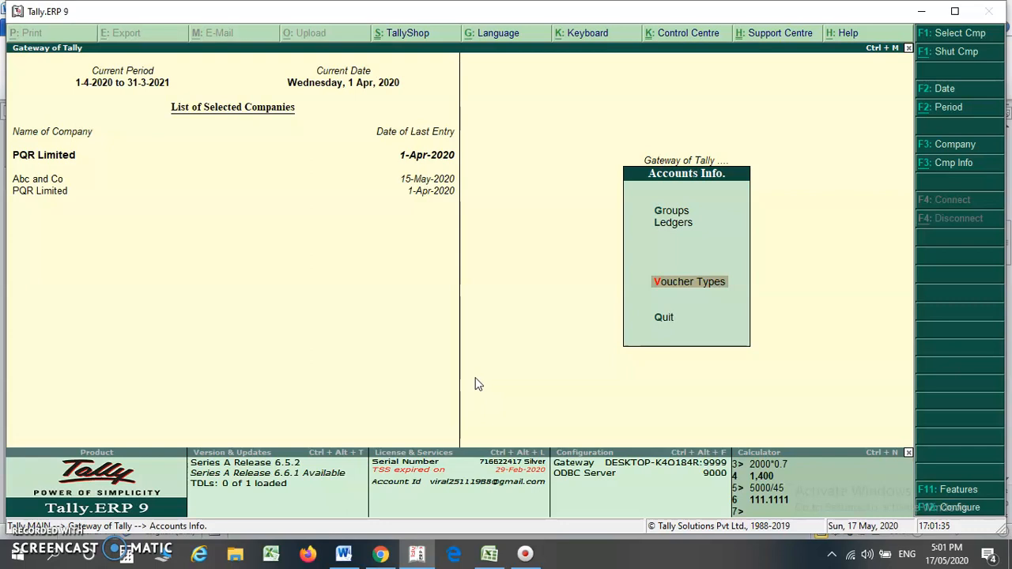
key(Return)
key(Escape)
key(Escape)
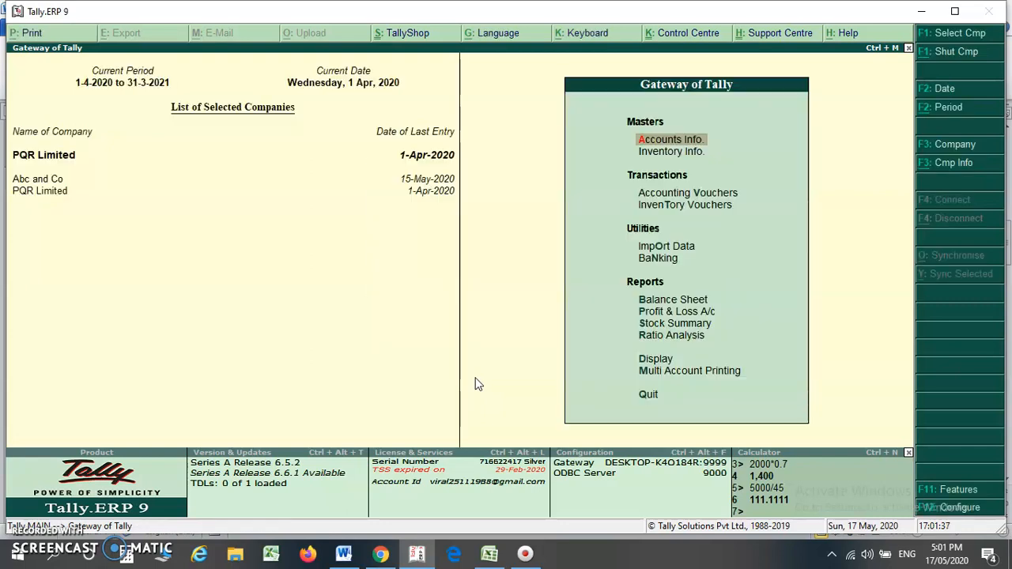
Open the Purchase voucher type of PQR Limited for alteration
key(Return)
key(Down)
key(Down)
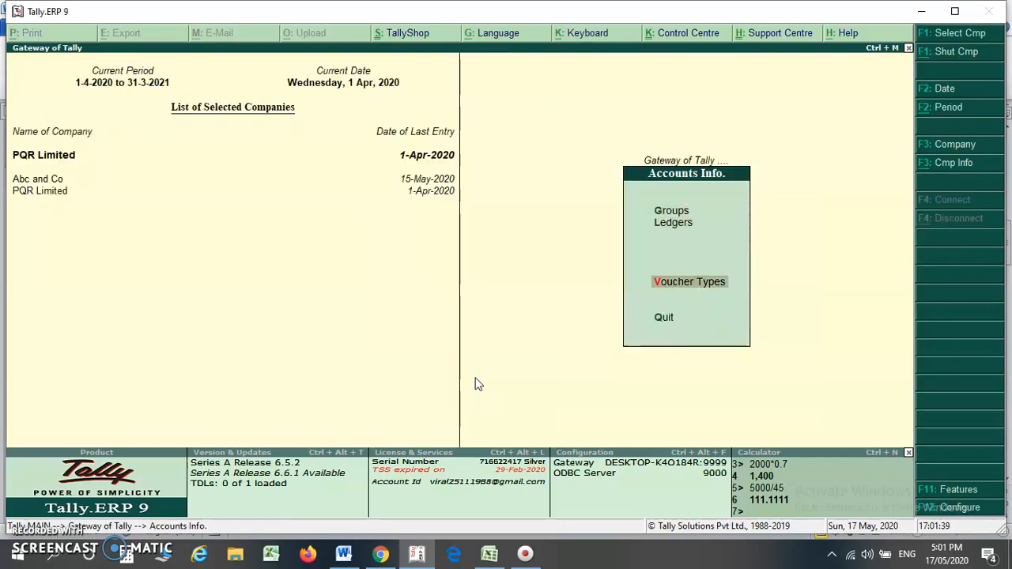
key(Return)
key(Return)
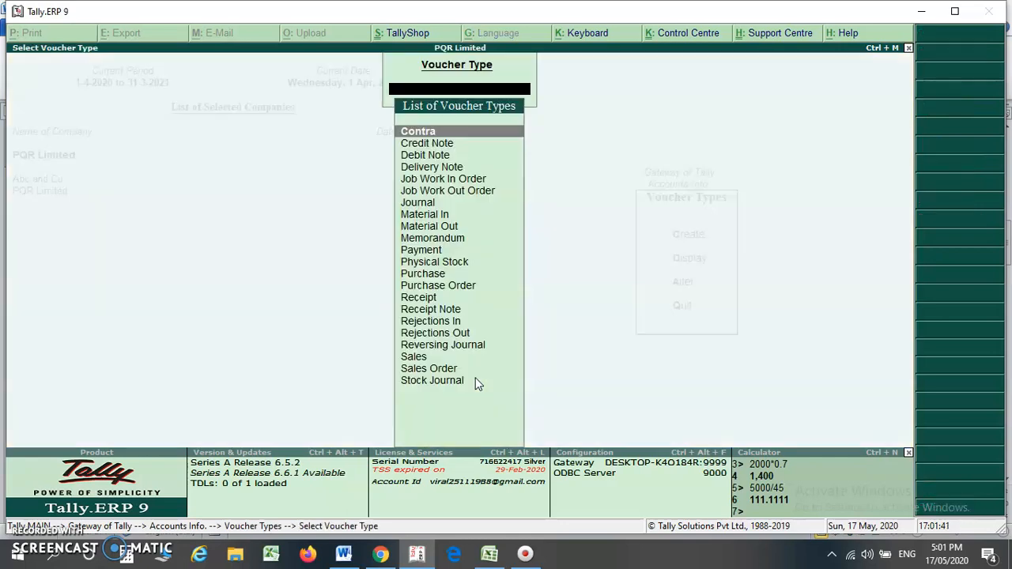
text(Pur)
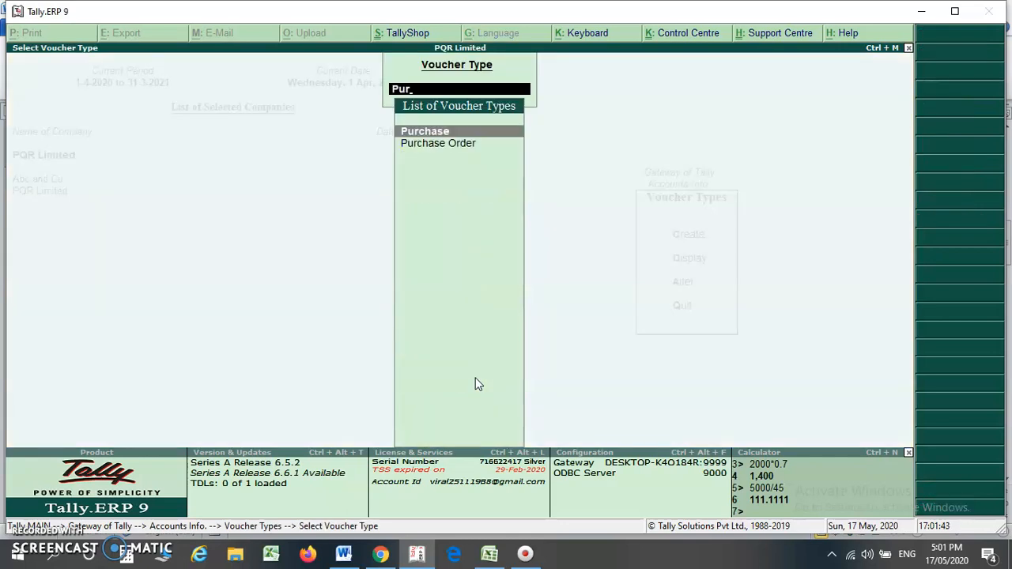
key(Return)
Add a second voucher class named Purchase 12% to the Purchase voucher type
key(Return)
key(Return)
key(Return)
key(Return)
key(Return)
key(Return)
key(Return)
key(Return)
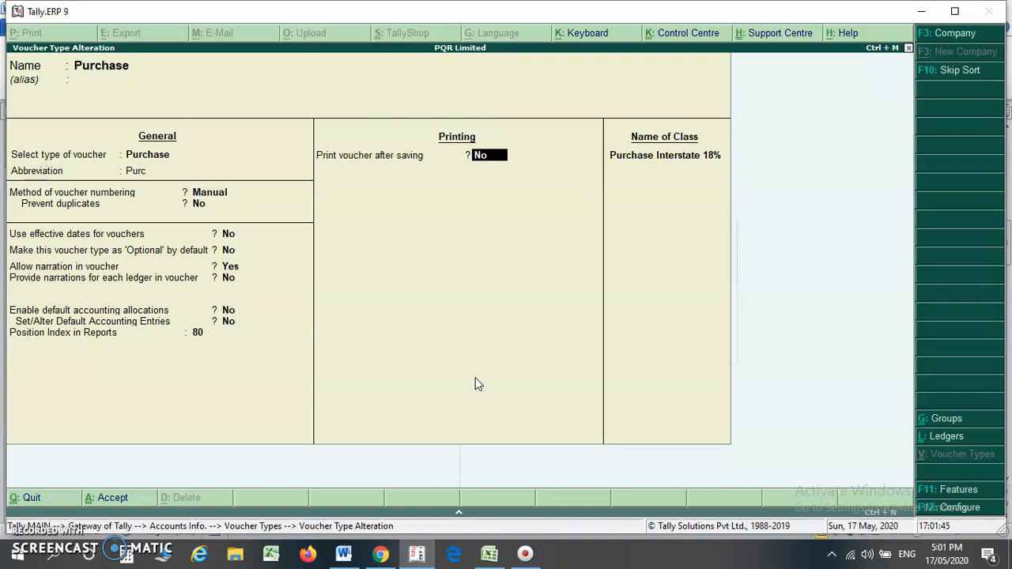
key(Return)
key(Escape)
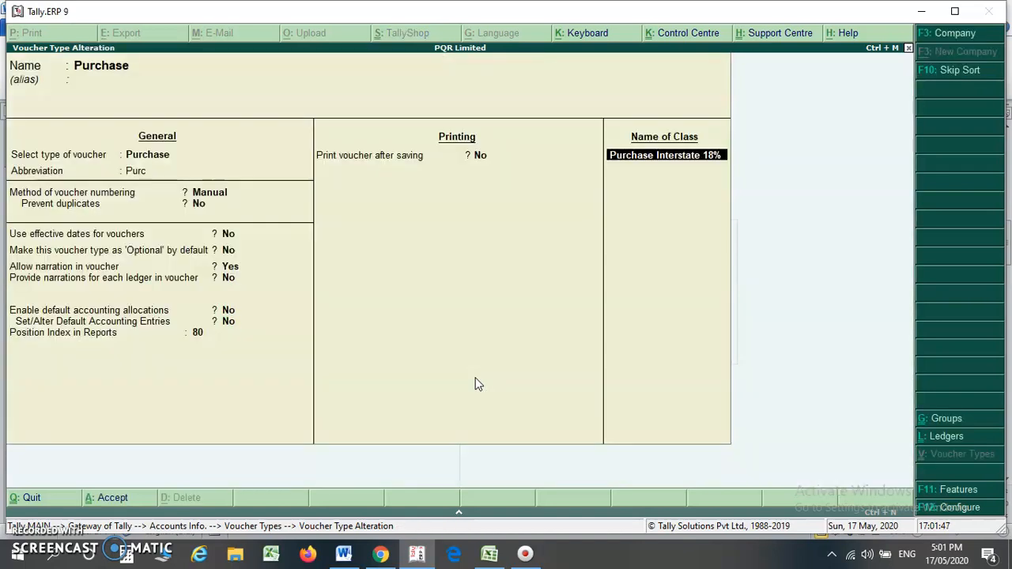
key(Down)
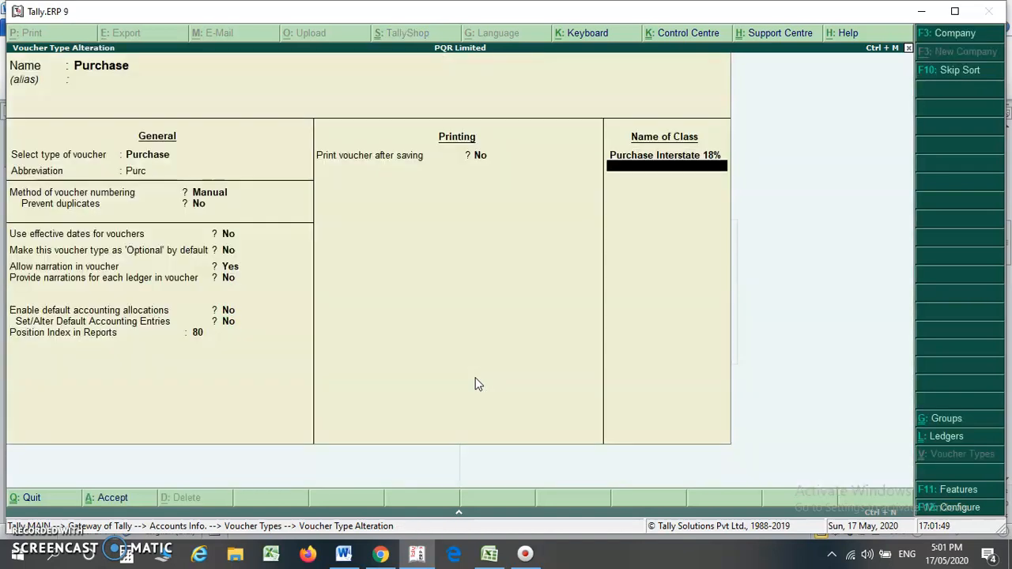
key(Return)
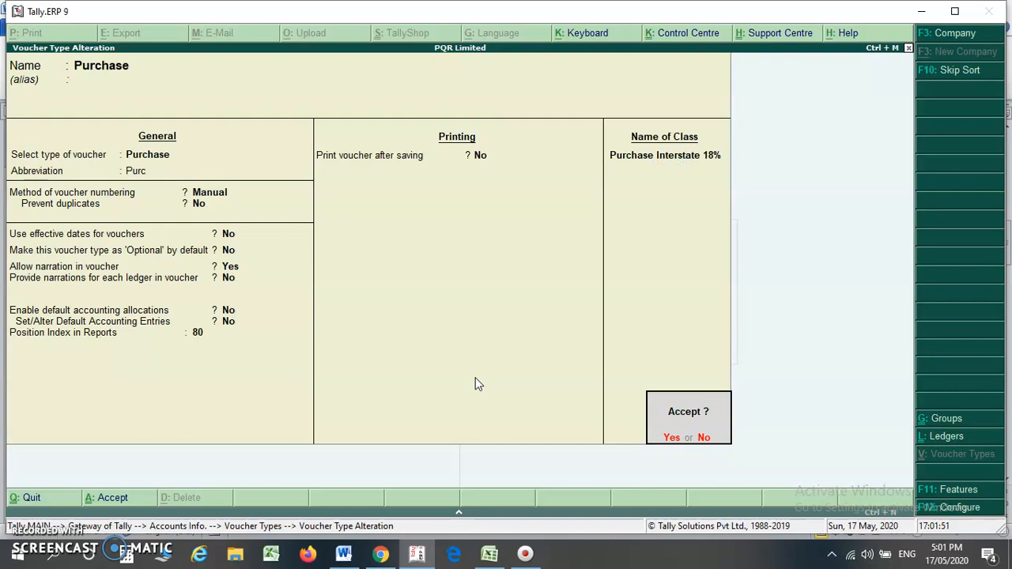
key(n)
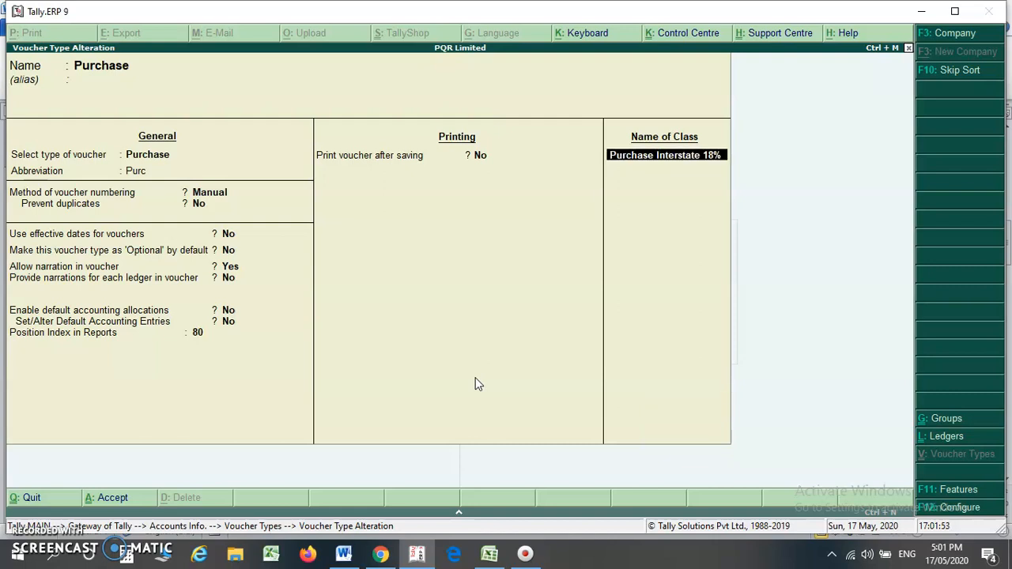
key(Down)
text(Purchase 12)
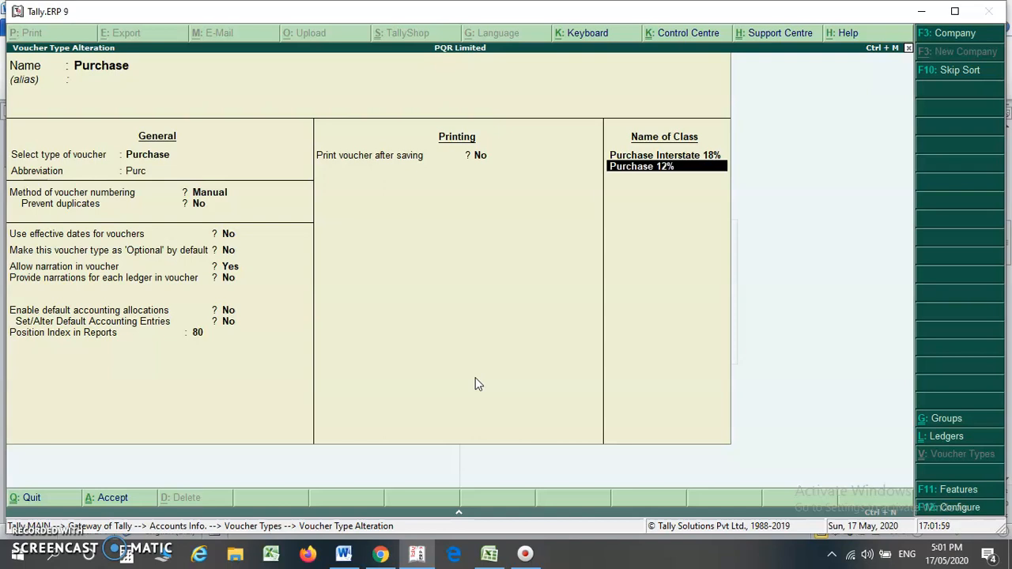
text(%)
key(Return)
Leave the class's group restrictions empty and set Purchase as the default ledger for all items
key(Return)
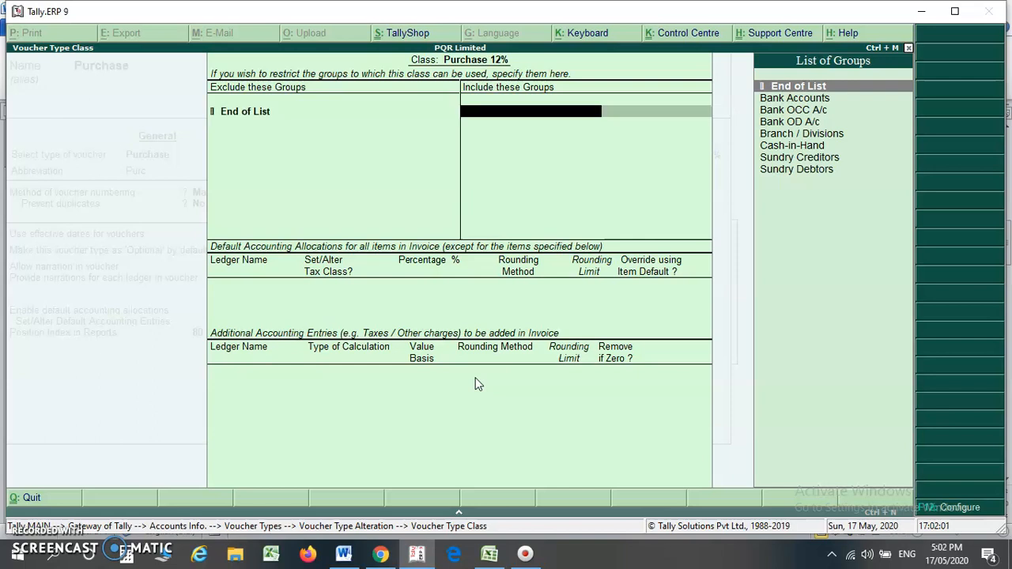
key(Return)
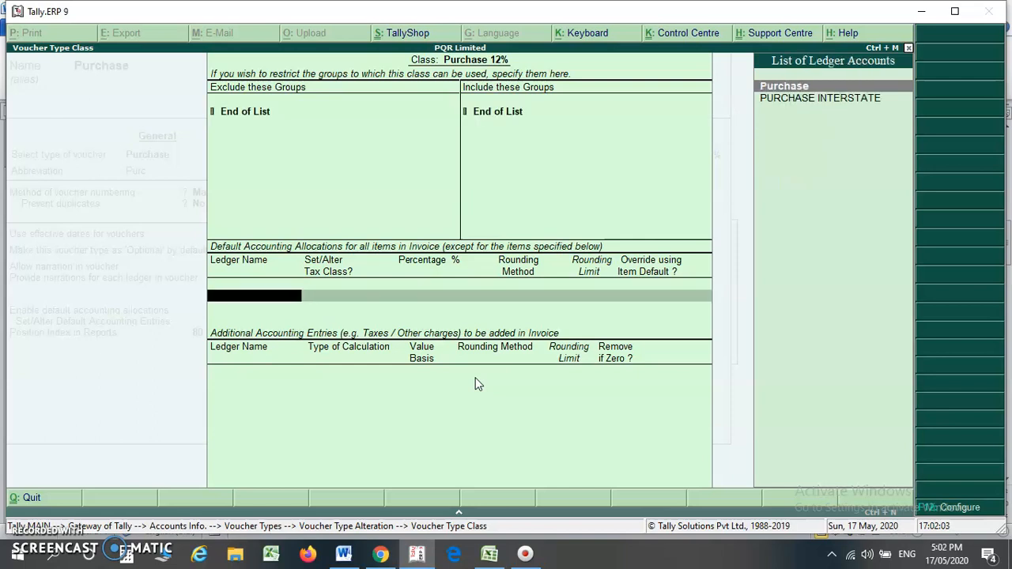
key(Return)
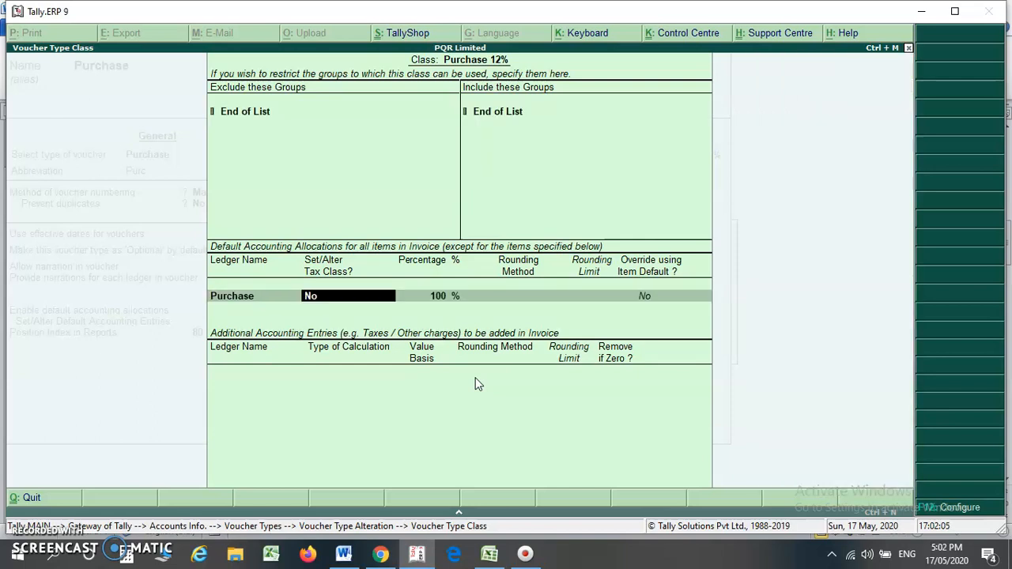
Review the Purchase ledger's GST details from within the class, including HSN code, nature of transaction and tax rate
key(BackSpace)
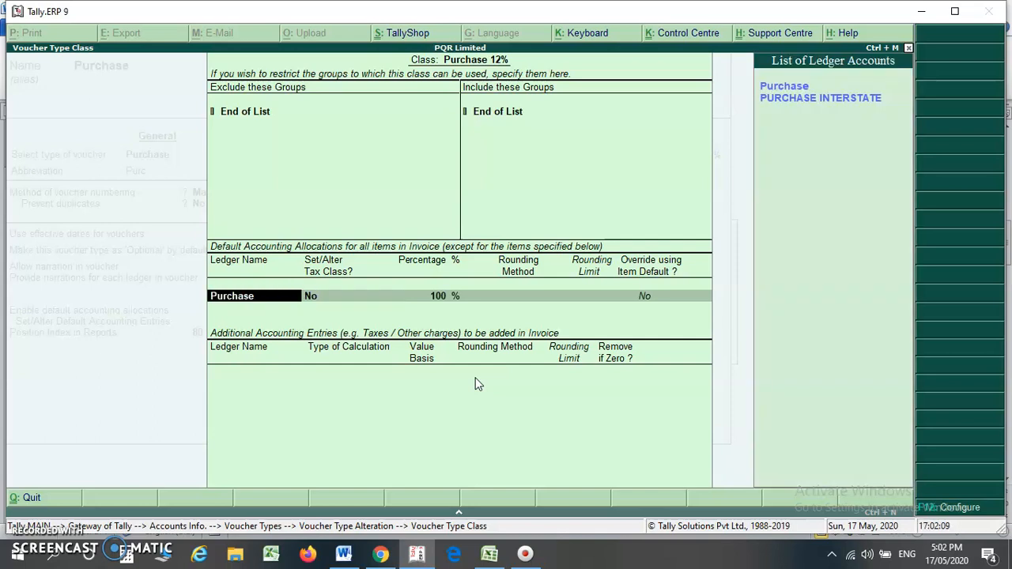
key(ctrl+Return)
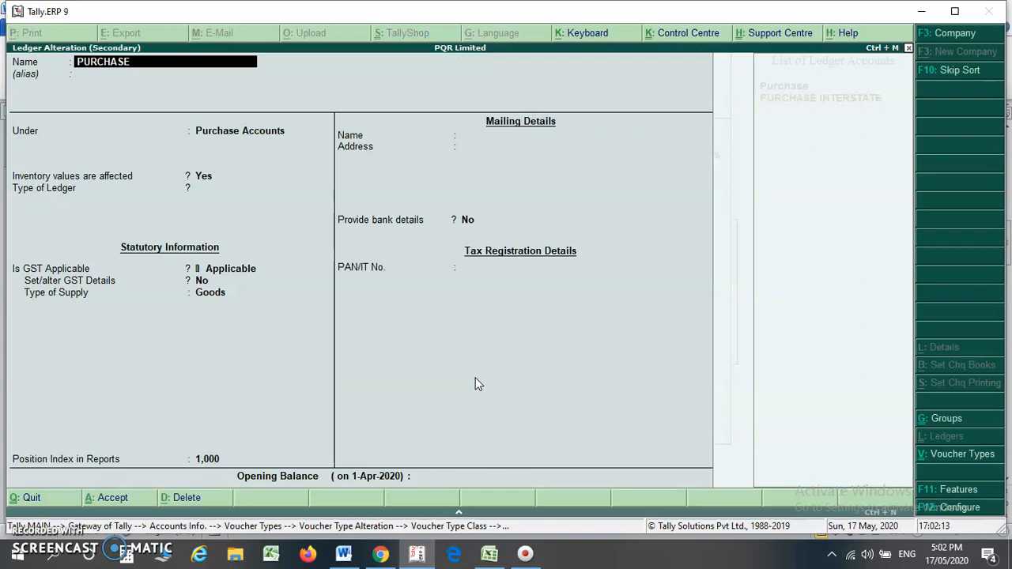
key(Return)
key(Return)
key(Return)
key(Return)
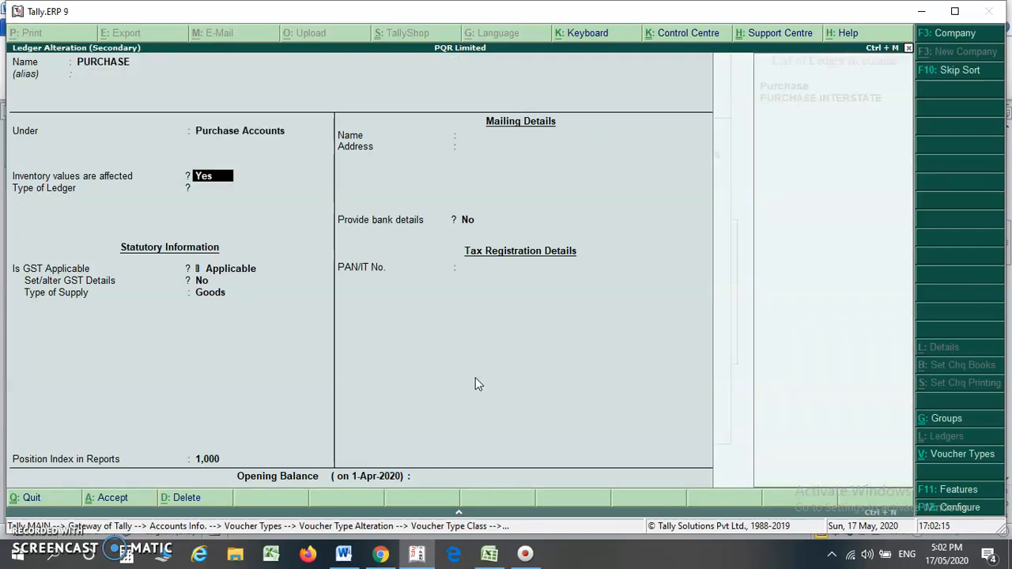
key(Return)
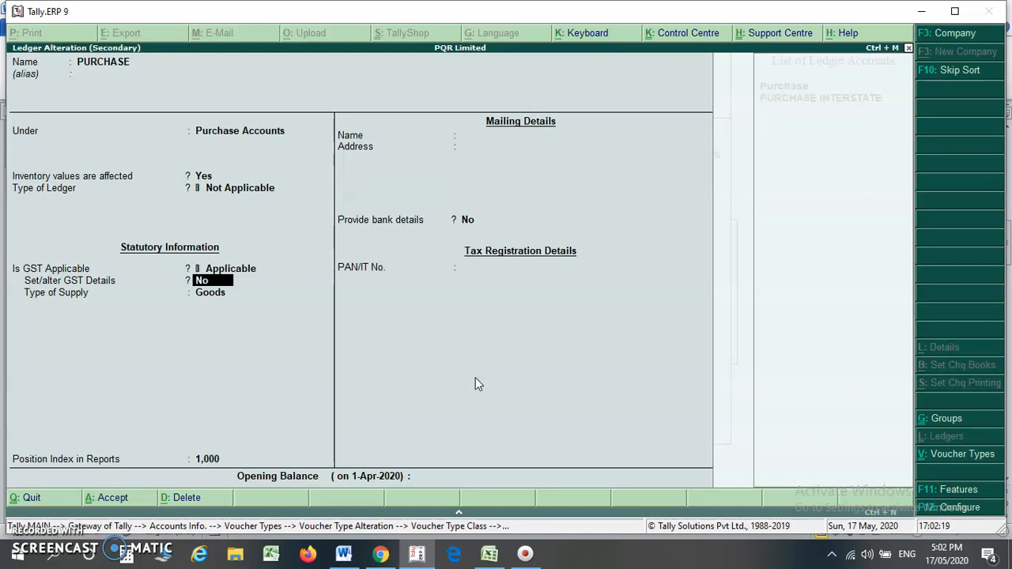
key(y)
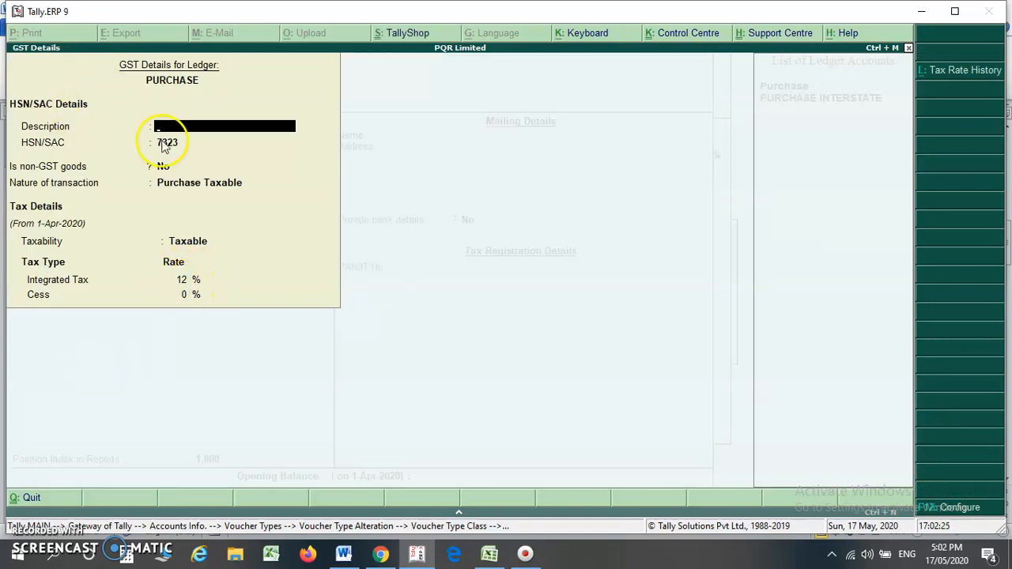
key(ctrl+a)
key(Return)
key(Escape)
key(Escape)
key(Return)
key(Return)
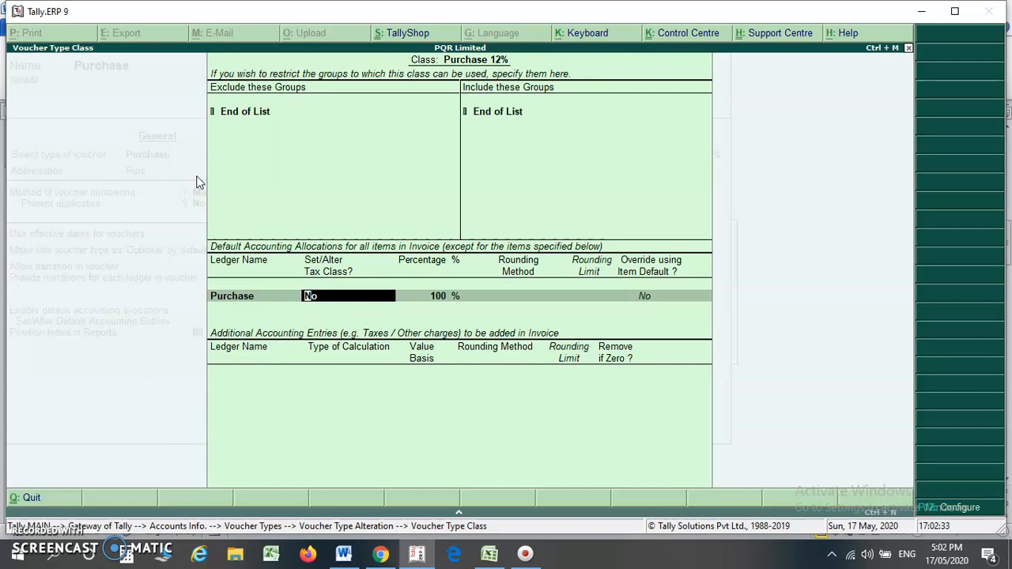
Add the CGST and SGST ledgers as additional accounting entries of the class, removed if zero
key(Return)
key(Return)
text(Cgs)
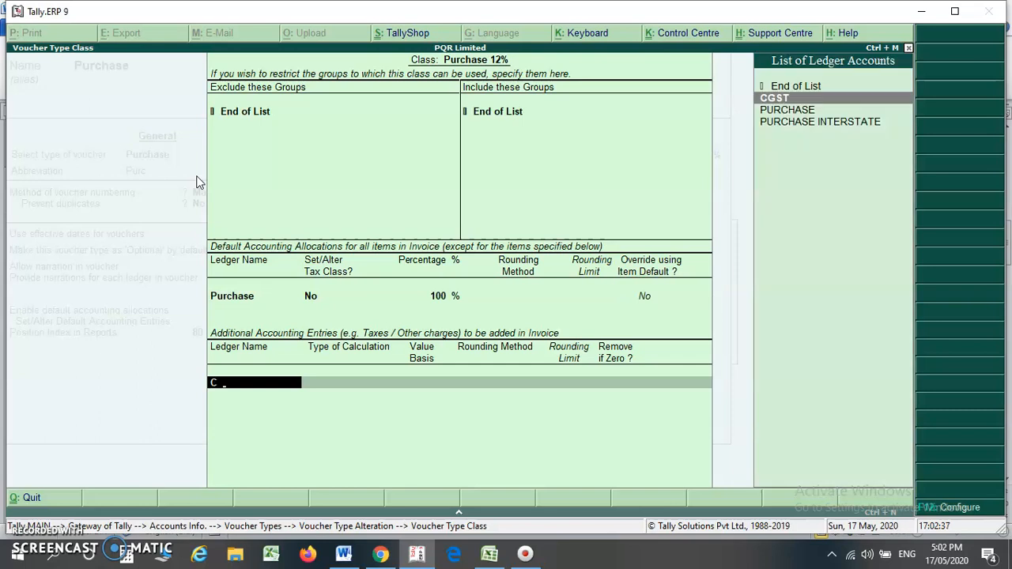
key(Return)
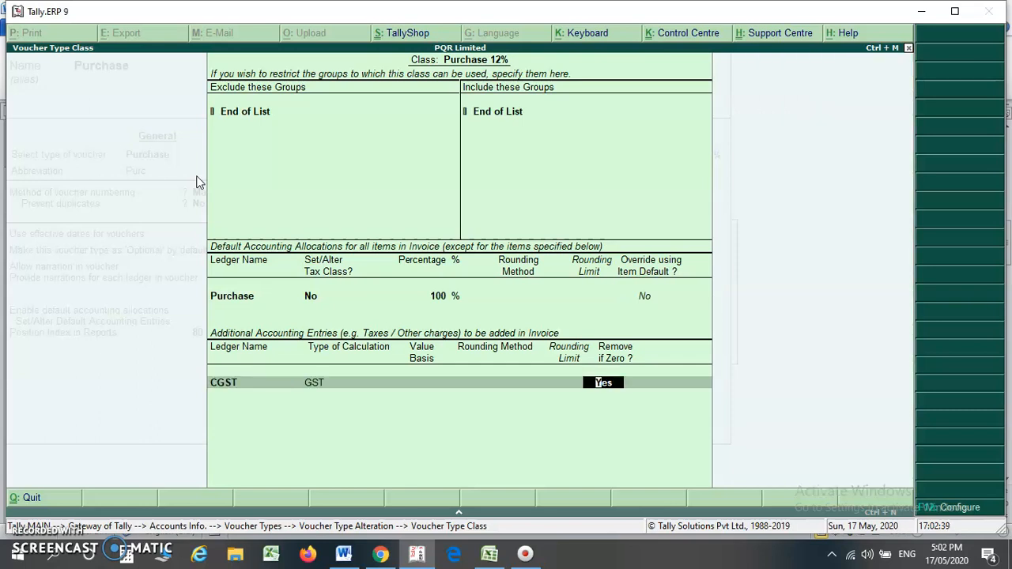
key(Return)
text(Sgs)
key(Return)
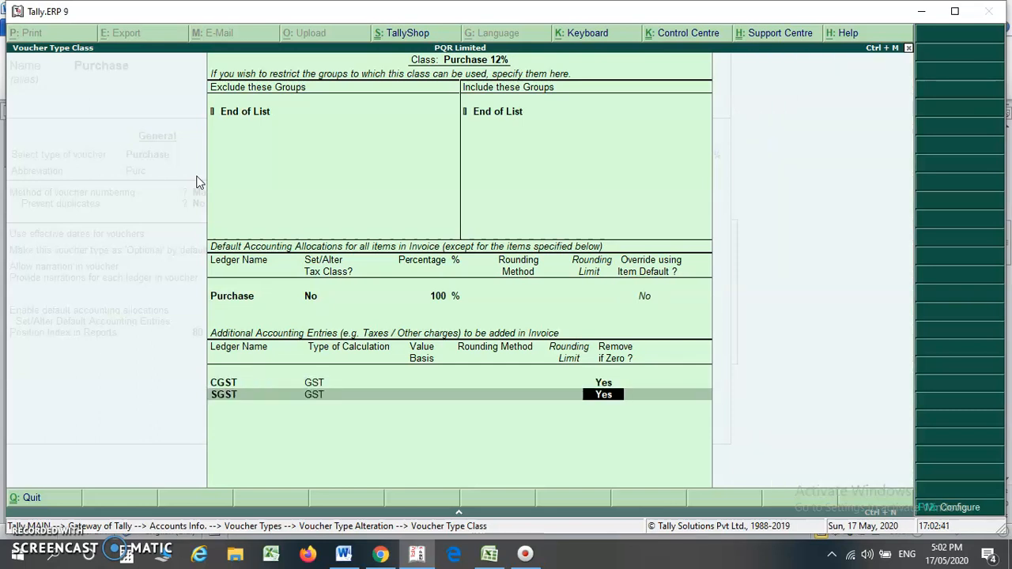
key(Return)
Add the Rounding Off ledger with the calculation type As User Defined Value and complete the Purchase 12% class
text(Roun)
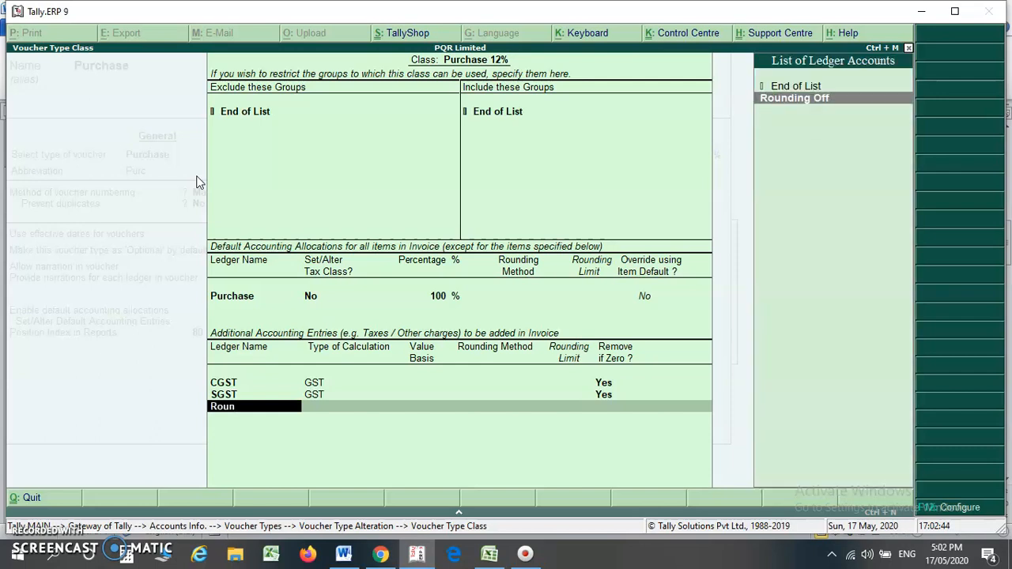
key(Return)
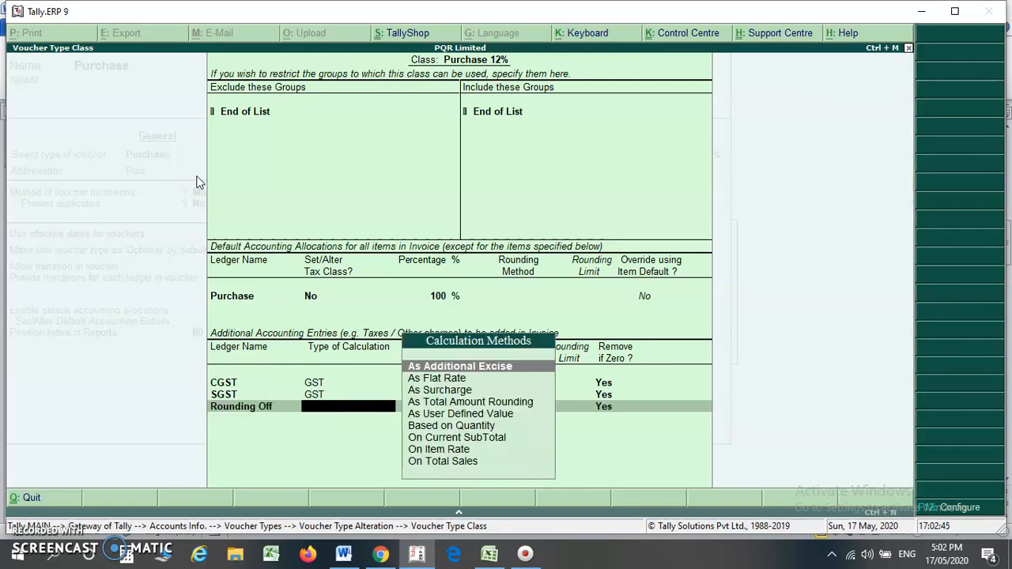
key(Down)
key(Down)
key(Down)
key(Down)
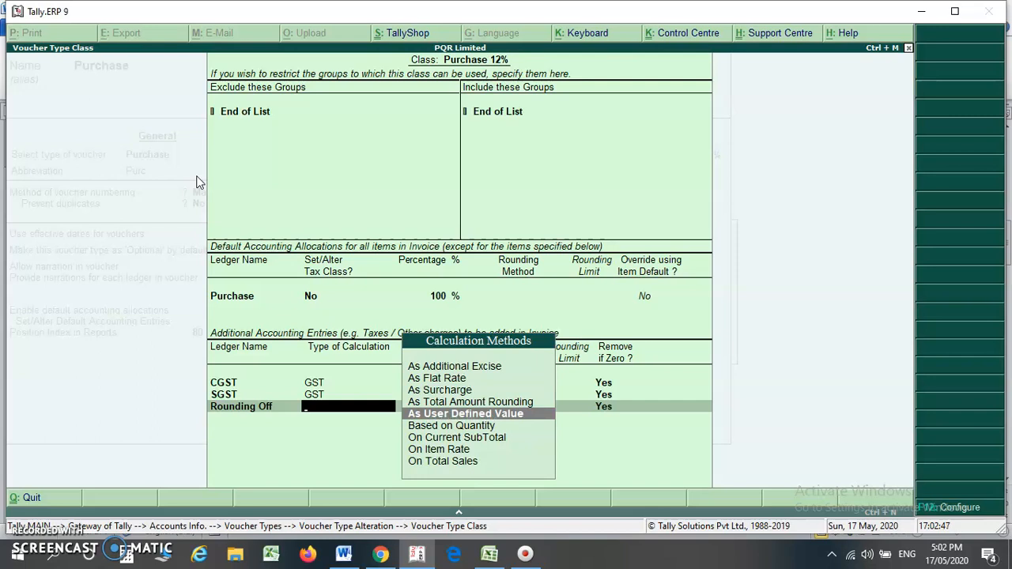
key(Return)
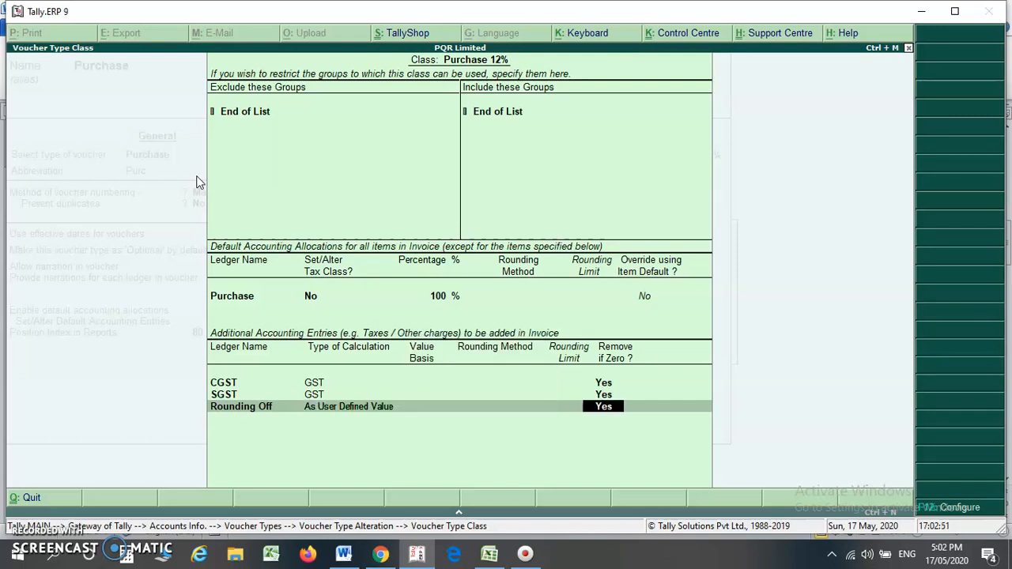
key(Return)
key(Return)
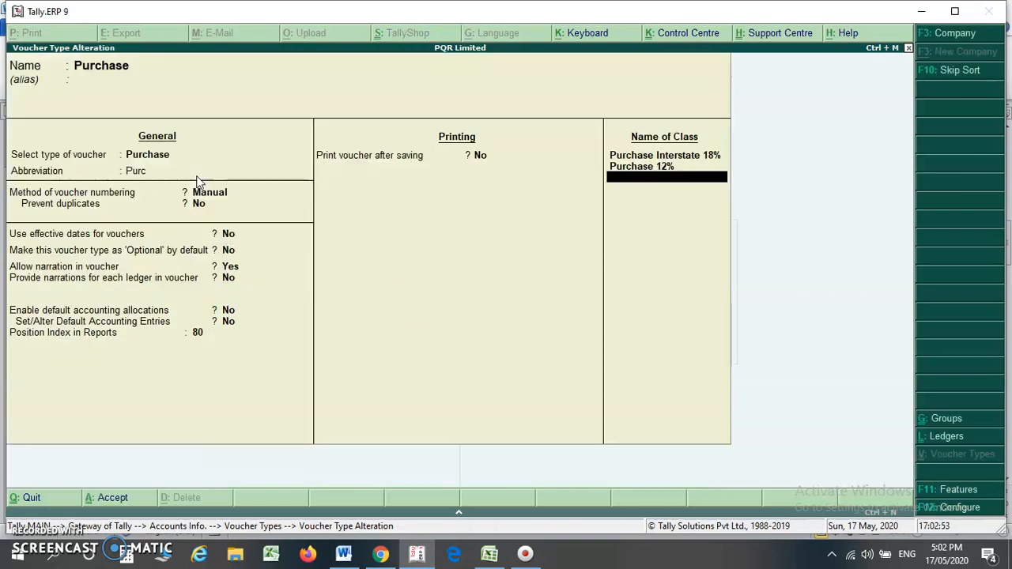
Save the Purchase voucher type and open a new accounting voucher
key(Return)
key(Return)
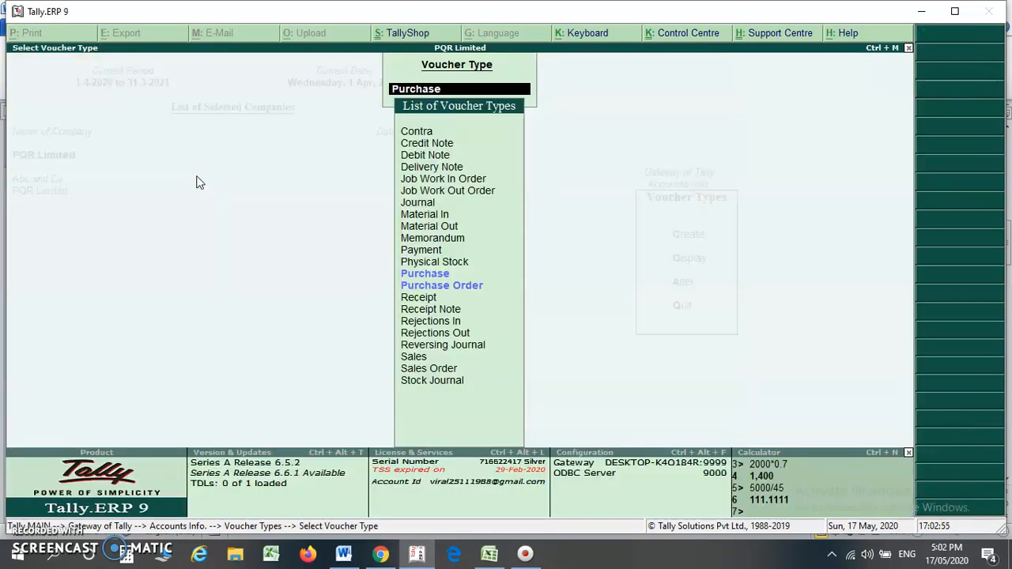
key(Escape)
key(Down)
key(Down)
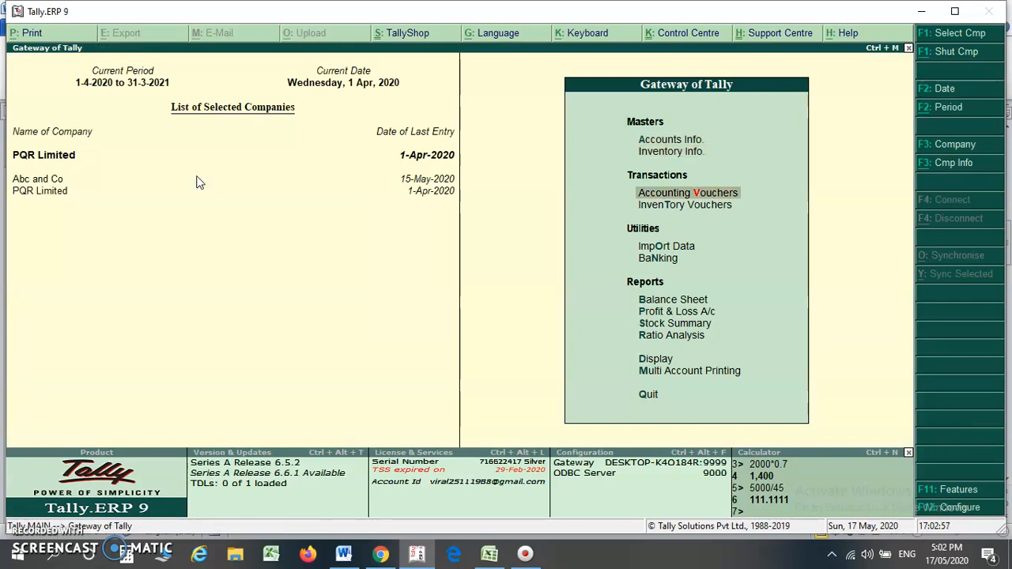
key(Return)
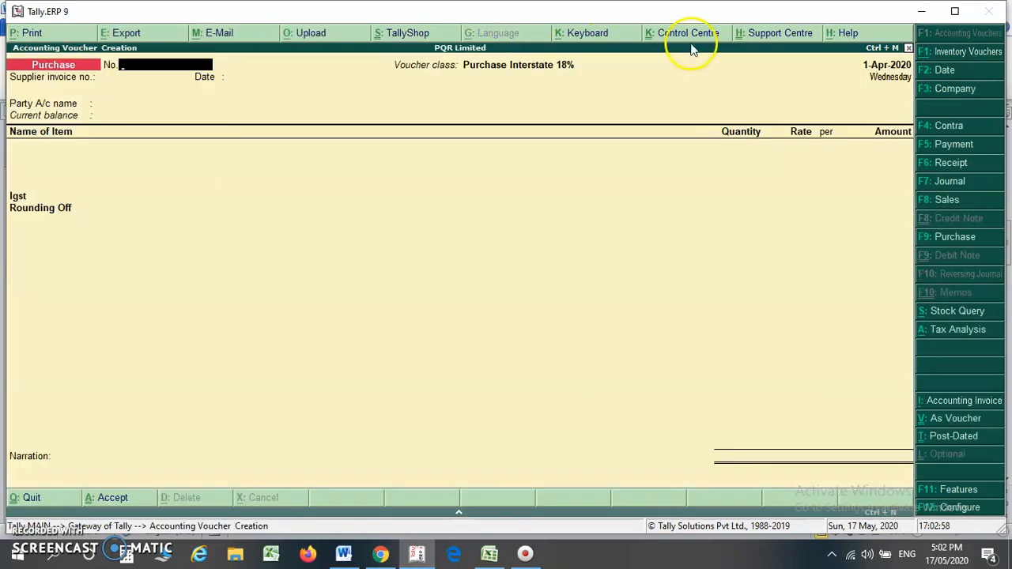
Switch the voucher to the Purchase type with the Purchase 12% class
click(943, 240)
key(Up)
key(Up)
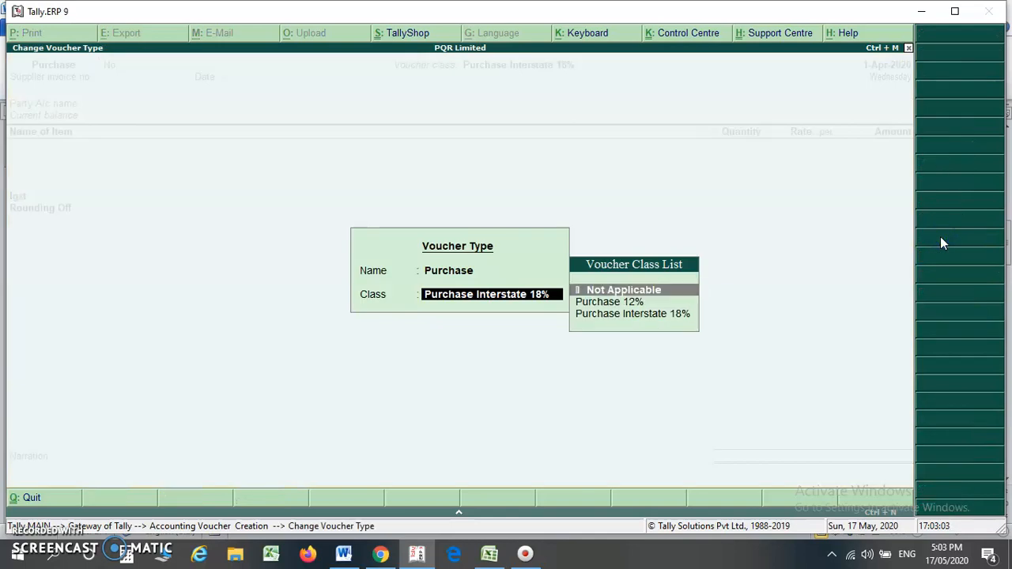
key(Down)
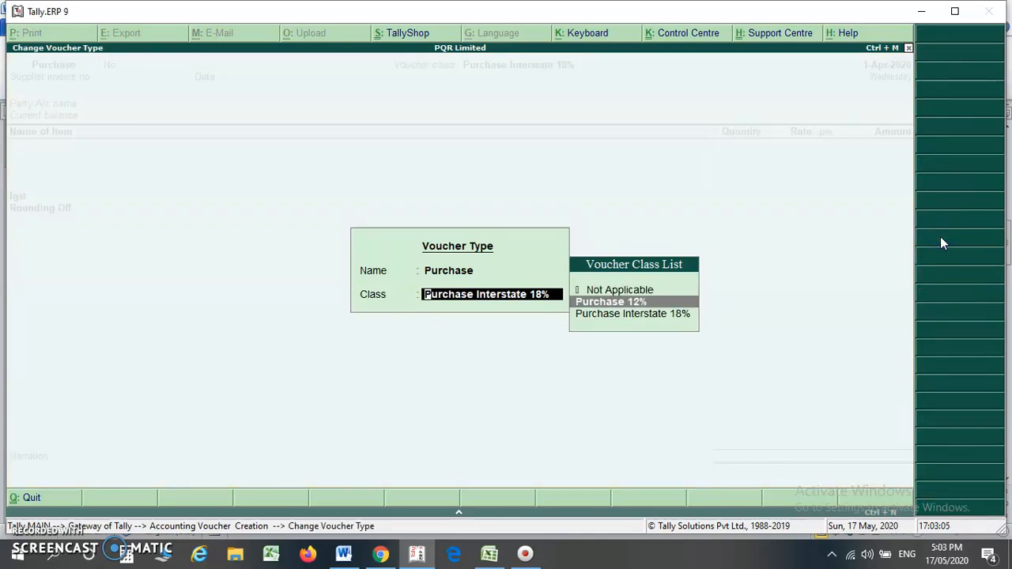
key(Return)
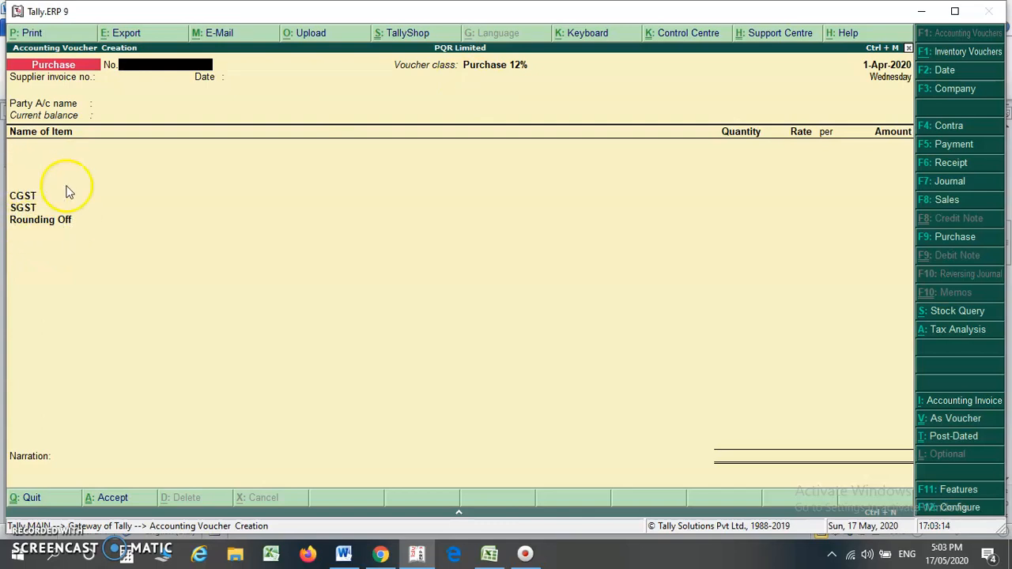
Switch to the Word document and set the Gurudev Metal purchase rate to 109 per kg
key(alt+Tab)
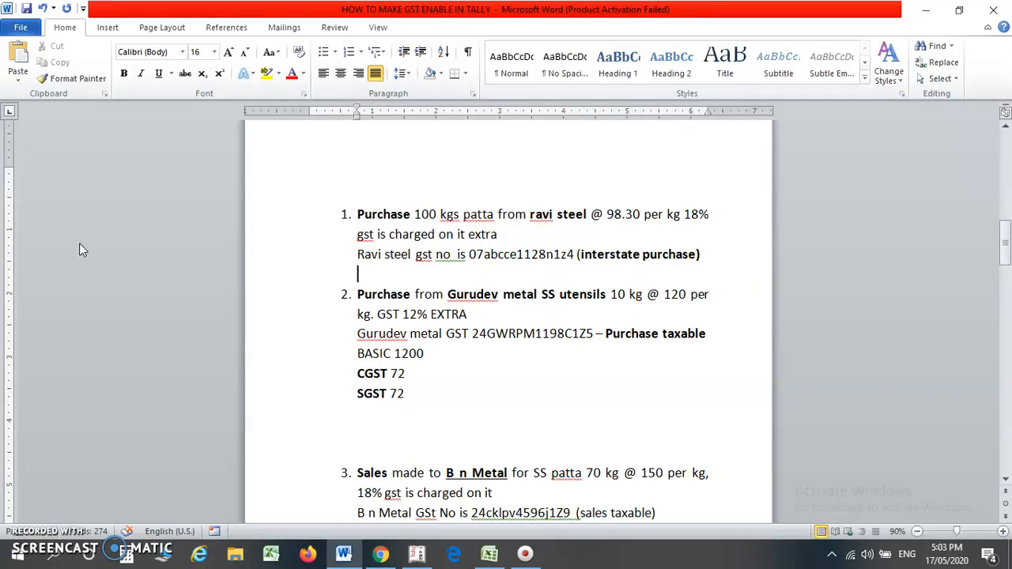
key(Down)
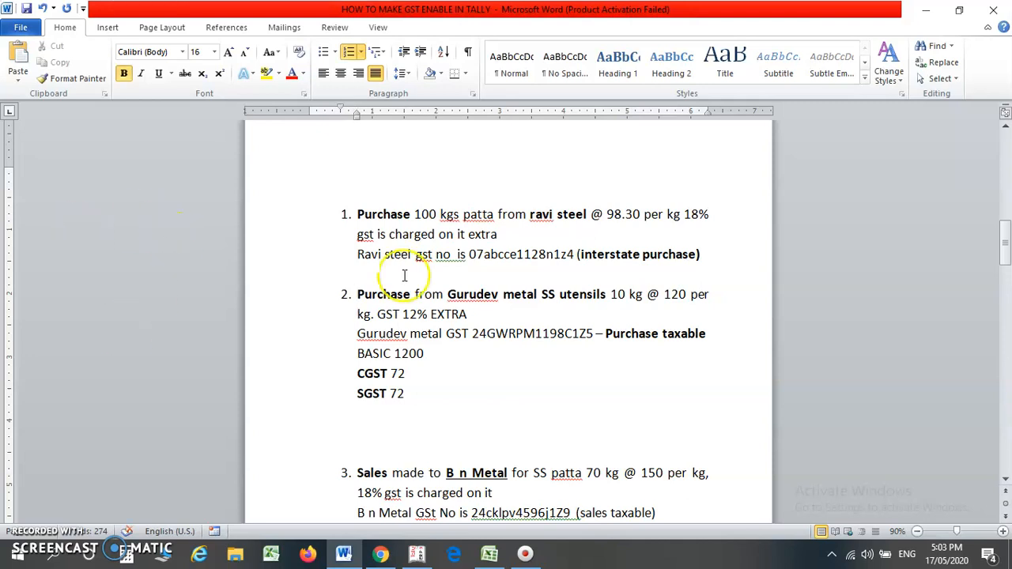
click(671, 294)
key(BackSpace)
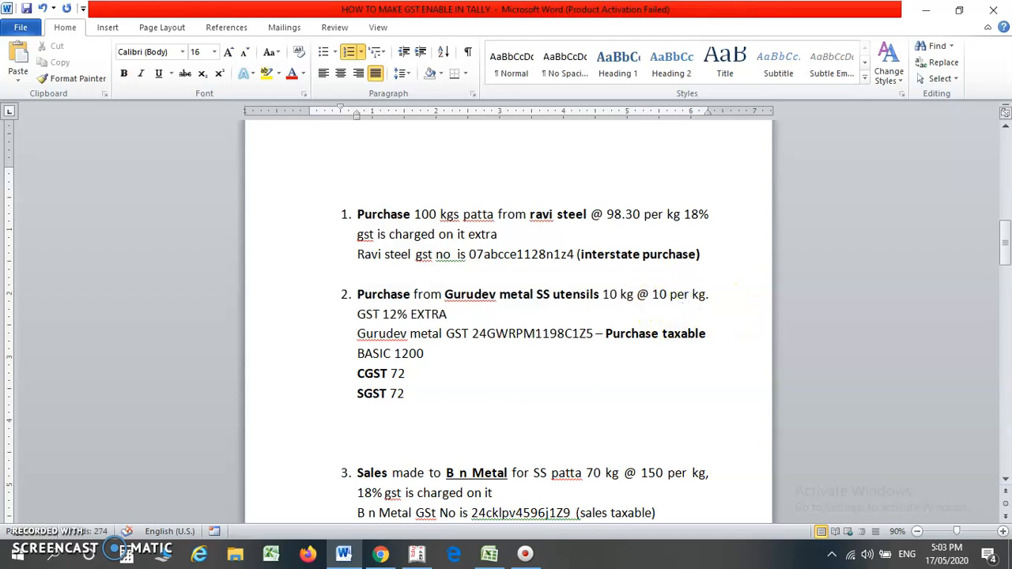
key(Right)
text(9)
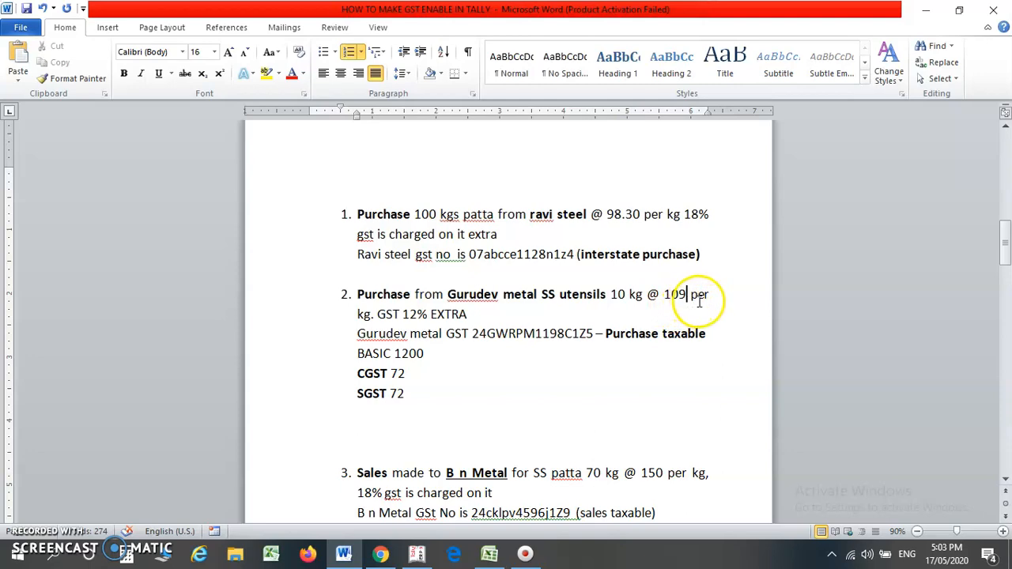
Back in Tally, date the purchase voucher 5-Apr-2020 and enter supplier invoice number 12
key(alt+Tab)
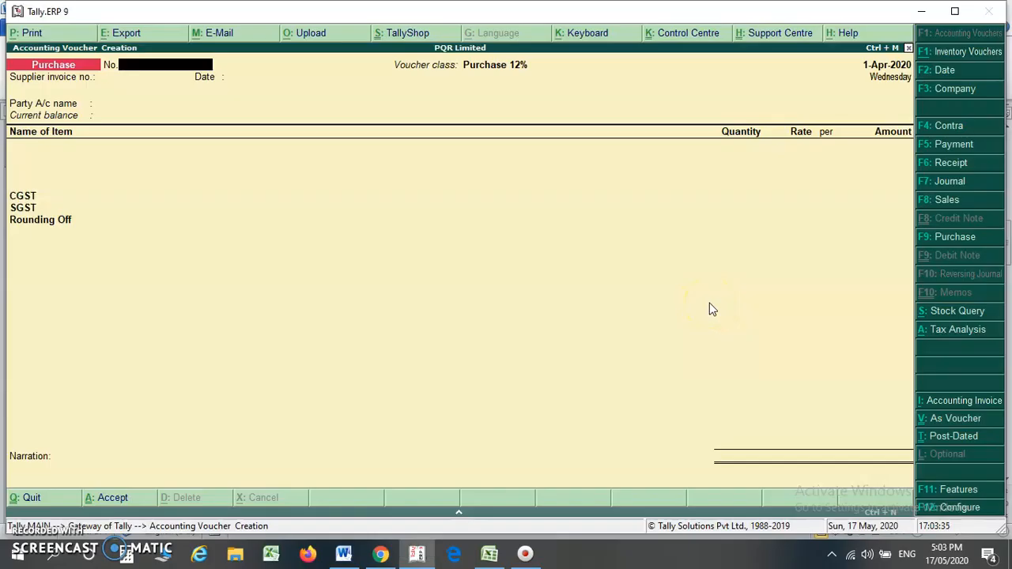
key(Return)
text(5)
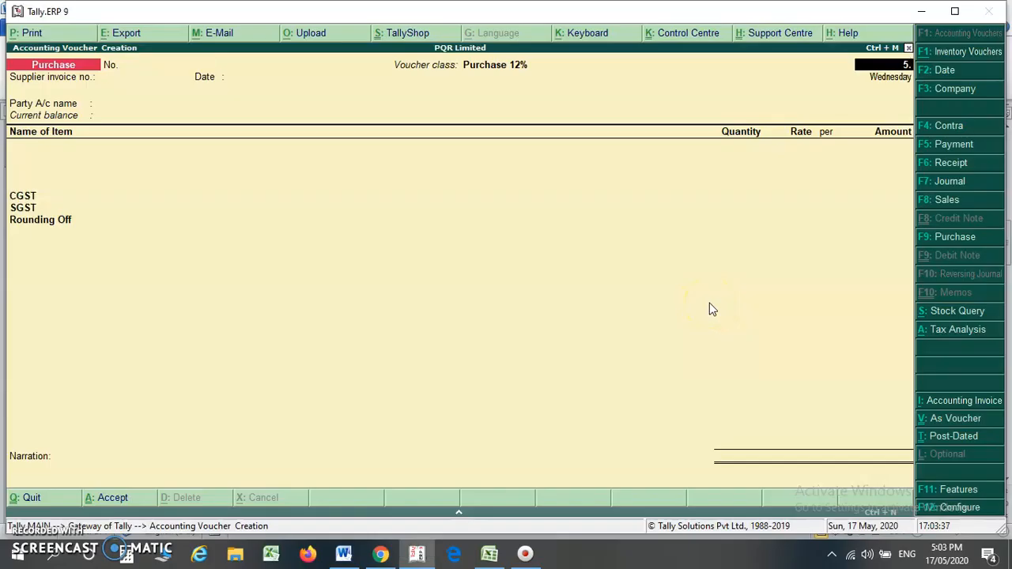
key(Return)
text(12)
key(Return)
key(Return)
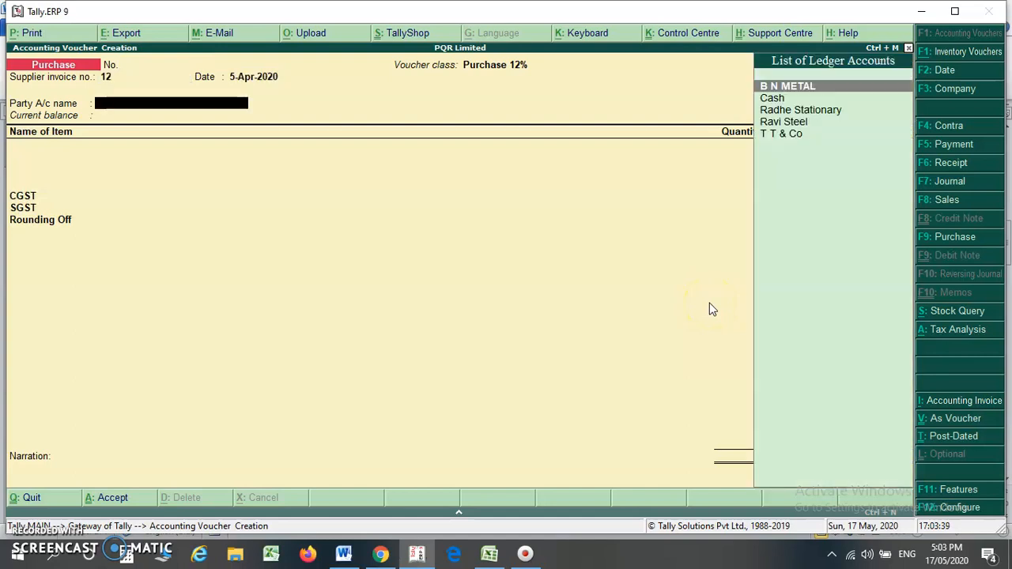
Look for the Gurudev Metal supplier in the party ledger list, checking the name against the Word document
text(gur)
key(BackSpace)
key(alt+Tab)
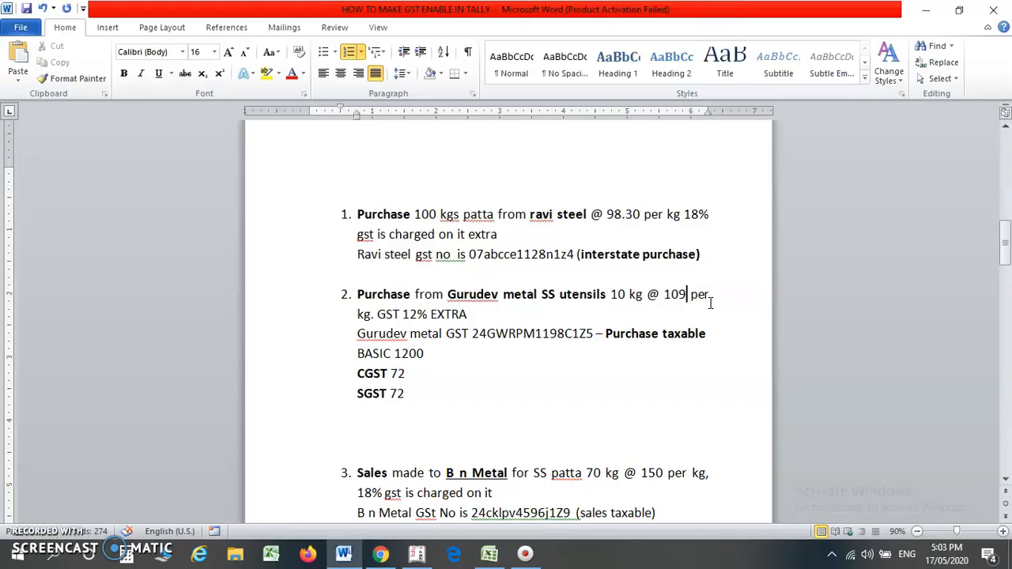
key(alt+Tab)
key(Down)
key(Down)
key(Down)
key(Down)
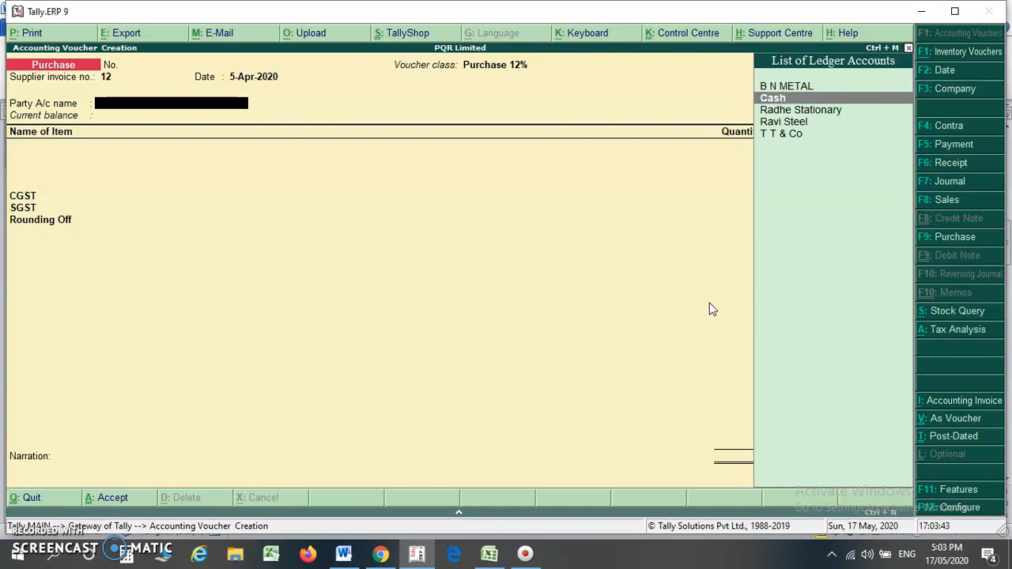
key(Up)
key(Up)
key(Up)
key(Up)
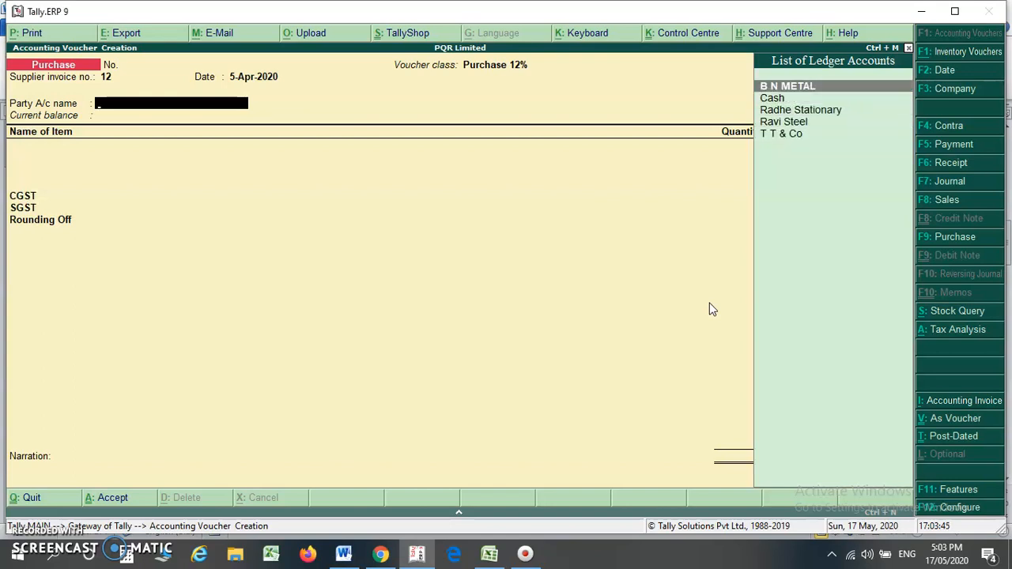
Create a new party ledger named Gurudev Metal under Sundry Creditors
key(alt+c)
text(Guru)
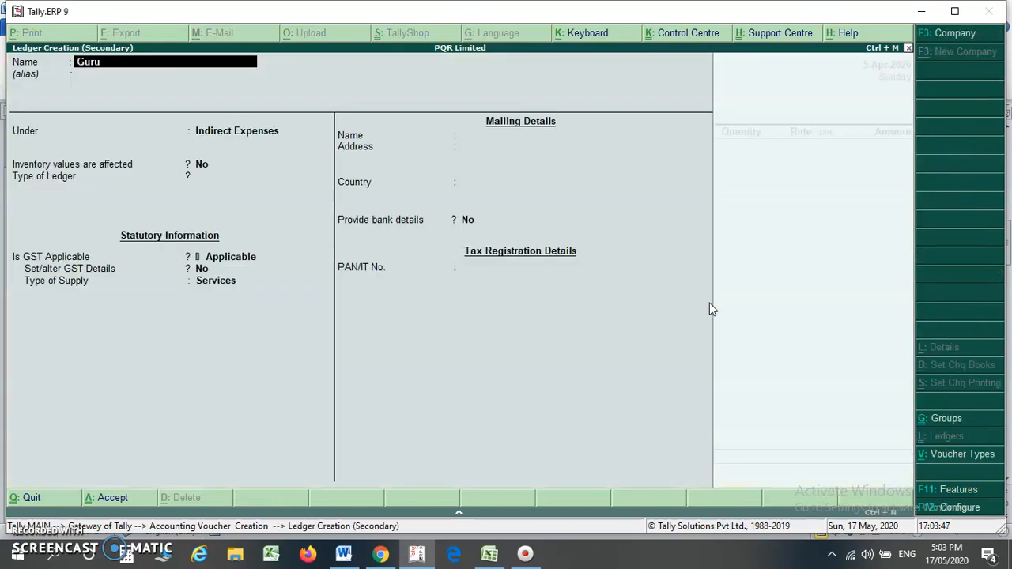
text(dev Metal)
key(Return)
key(Return)
text(Sund)
key(Down)
key(Up)
key(Return)
Fill in the ledger's mailing details with India and Gujarat, and use the Regular registration type
key(Return)
key(Return)
key(Return)
key(Return)
key(Return)
key(Return)
key(Return)
key(BackSpace)
key(BackSpace)
key(BackSpace)
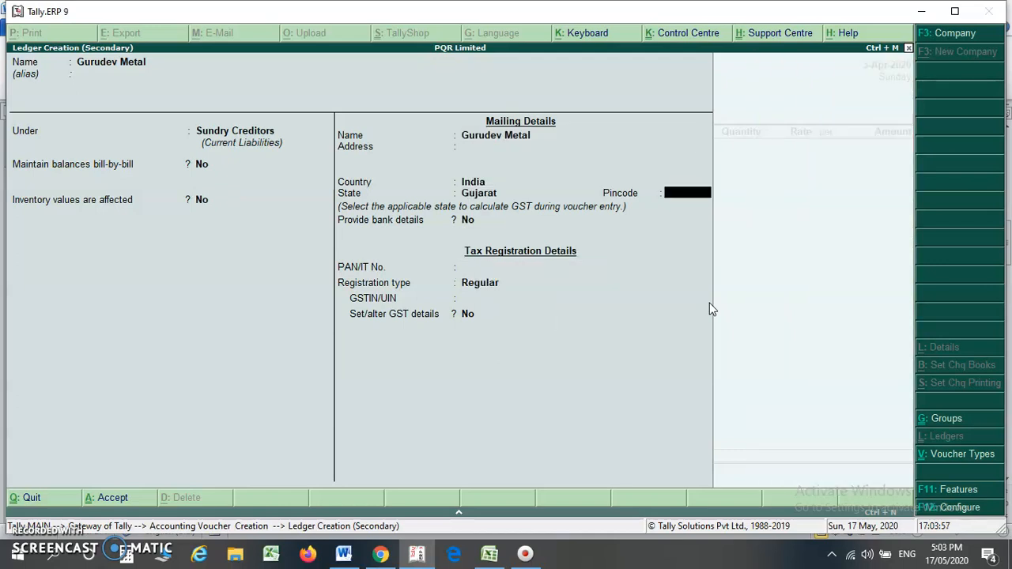
key(BackSpace)
key(Return)
key(Return)
key(Return)
key(Return)
key(Return)
Copy Gurudev Metal's GST number from the Word document into the ledger's GSTIN/UIN field and save the ledger
key(alt+Tab)
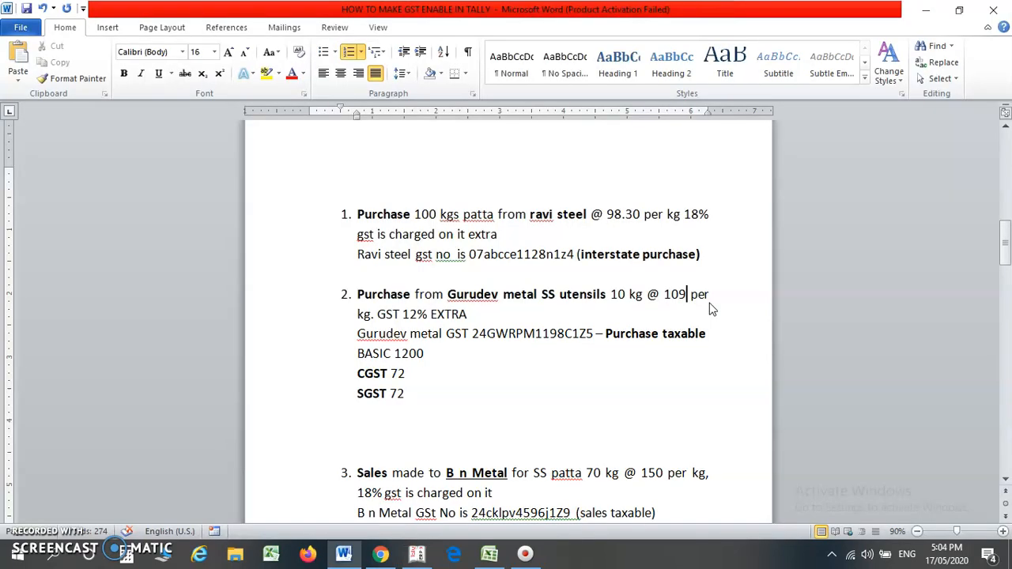
double_click(506, 335)
key(ctrl+c)
key(alt+Tab)
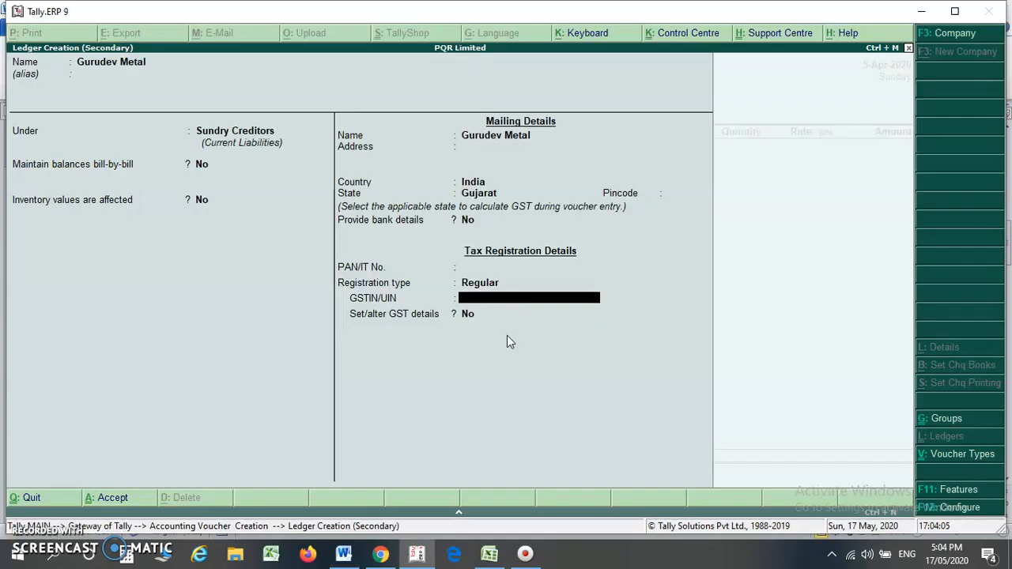
key(ctrl+v)
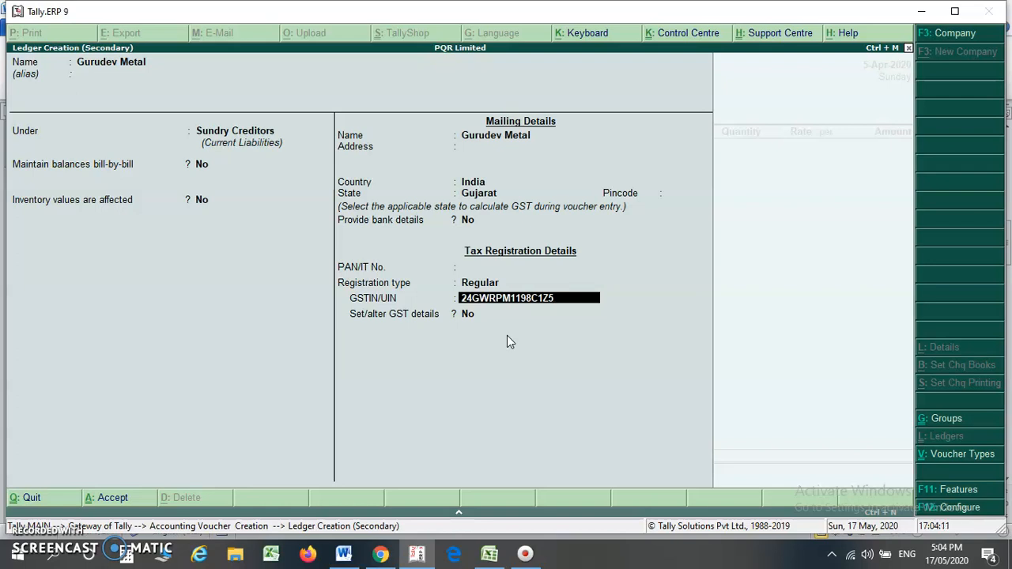
key(Return)
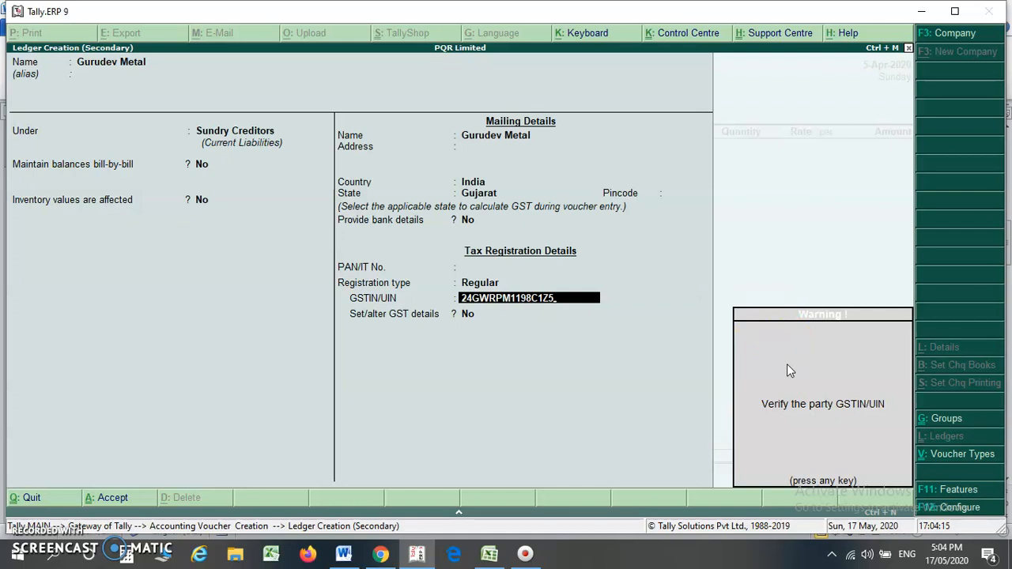
key(Return)
key(Return)
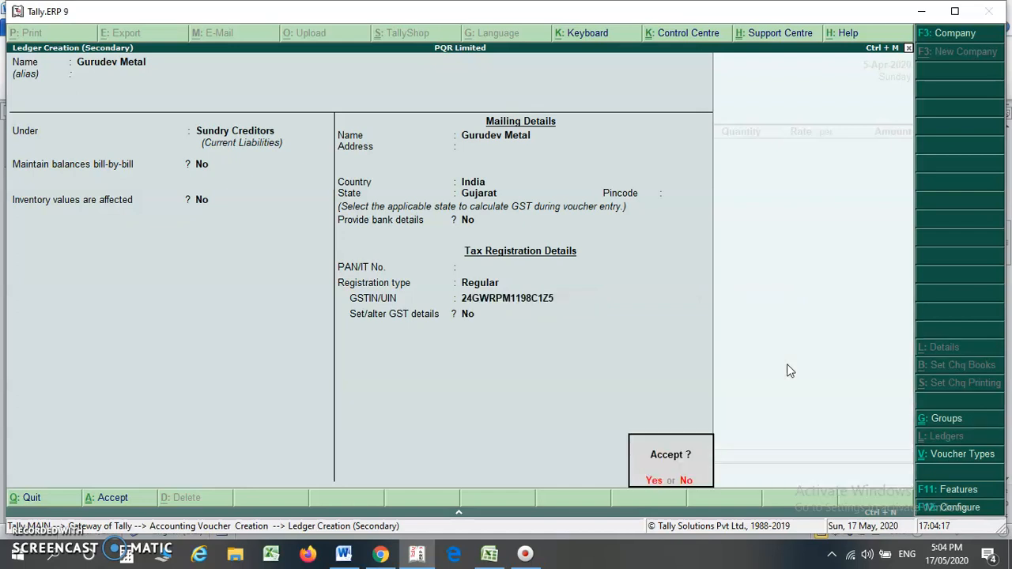
key(Return)
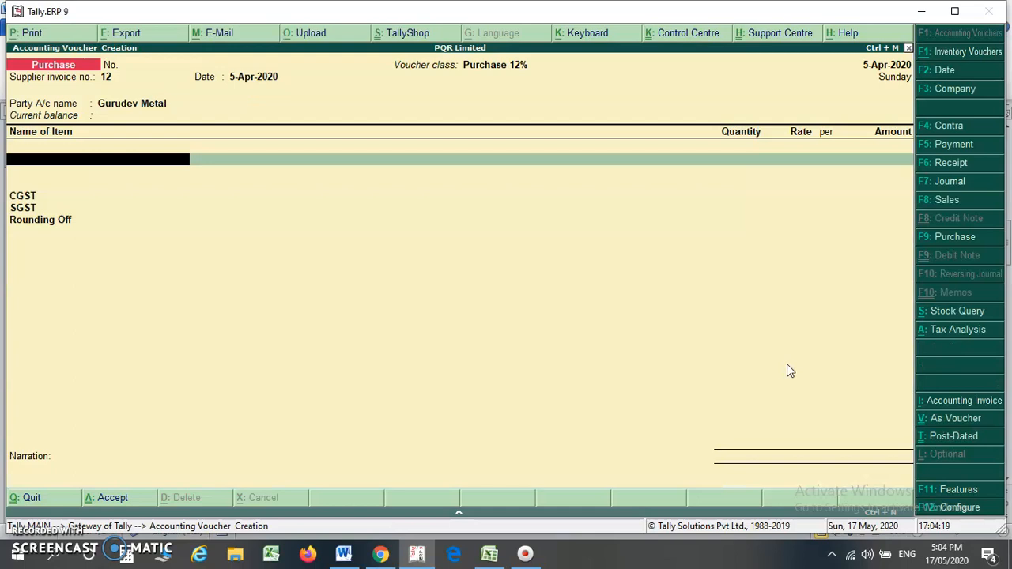
Add the item SS Utensils to the voucher with a quantity of 10 KG at a rate of 109
text(Ssu)
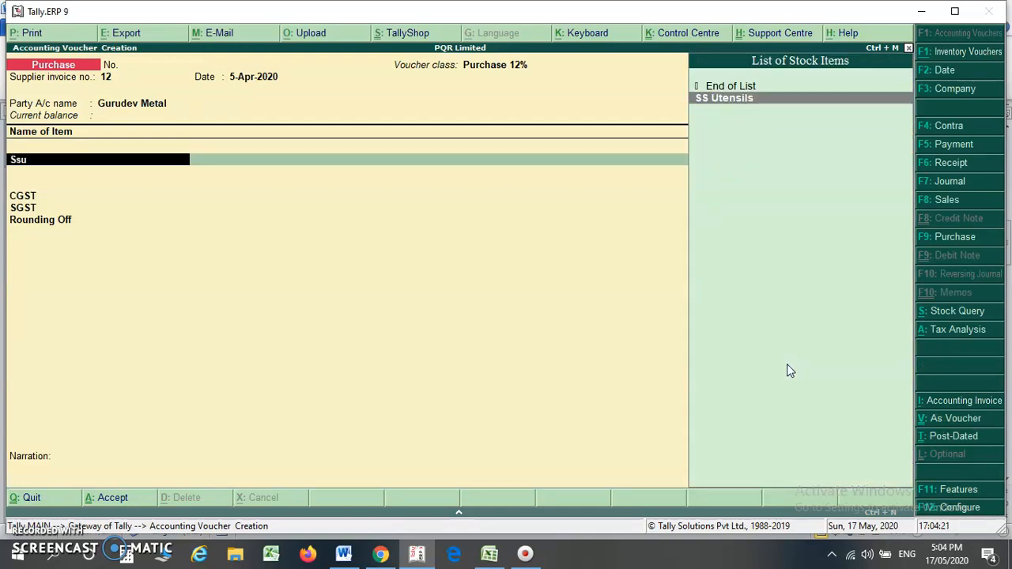
key(Return)
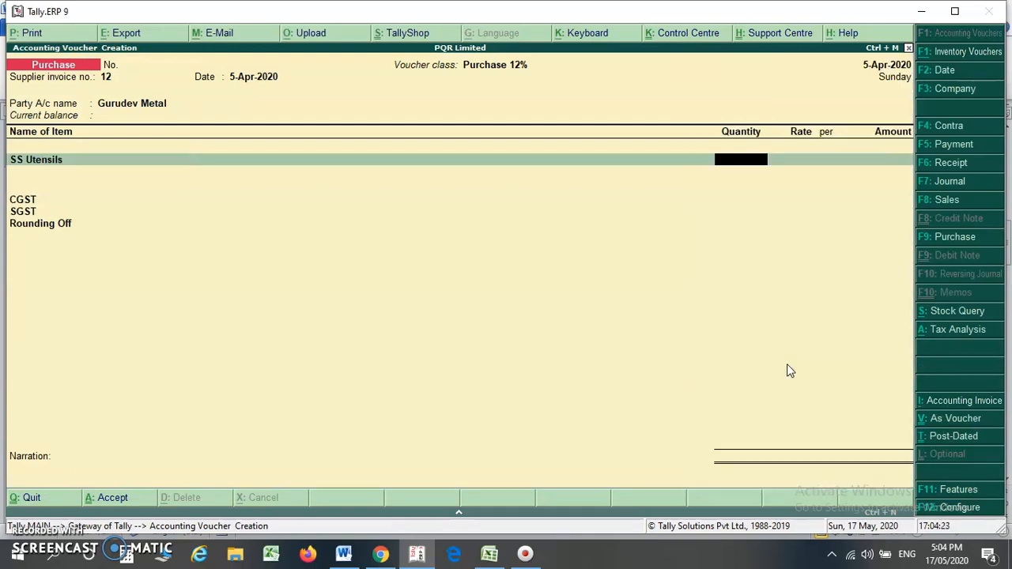
key(alt+Tab)
key(alt+Tab)
text(10)
key(Return)
text(109)
key(Return)
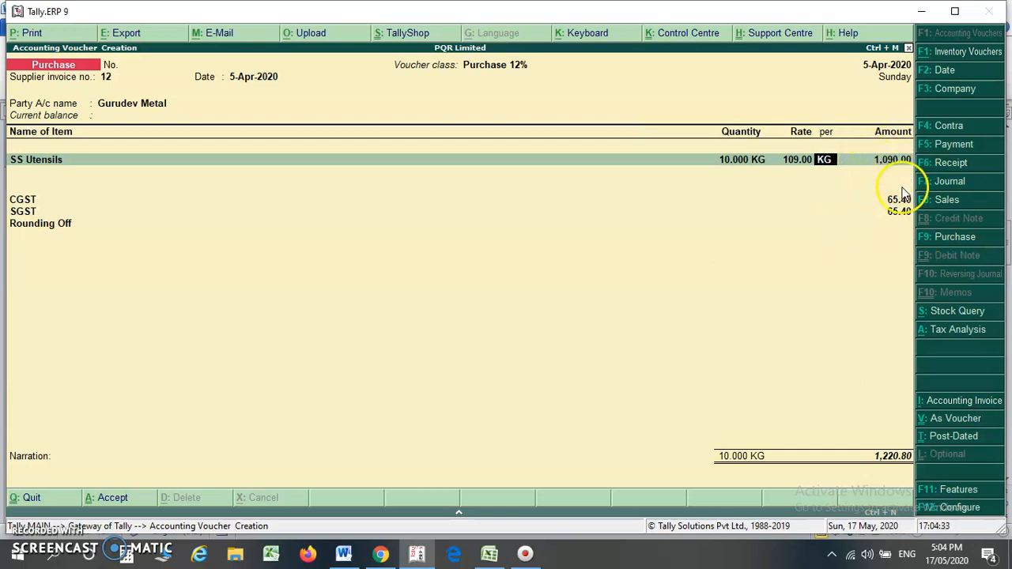
Accept the item and tax amounts and enter 0.20 manually as the Rounding Off amount
key(Return)
key(Return)
key(Return)
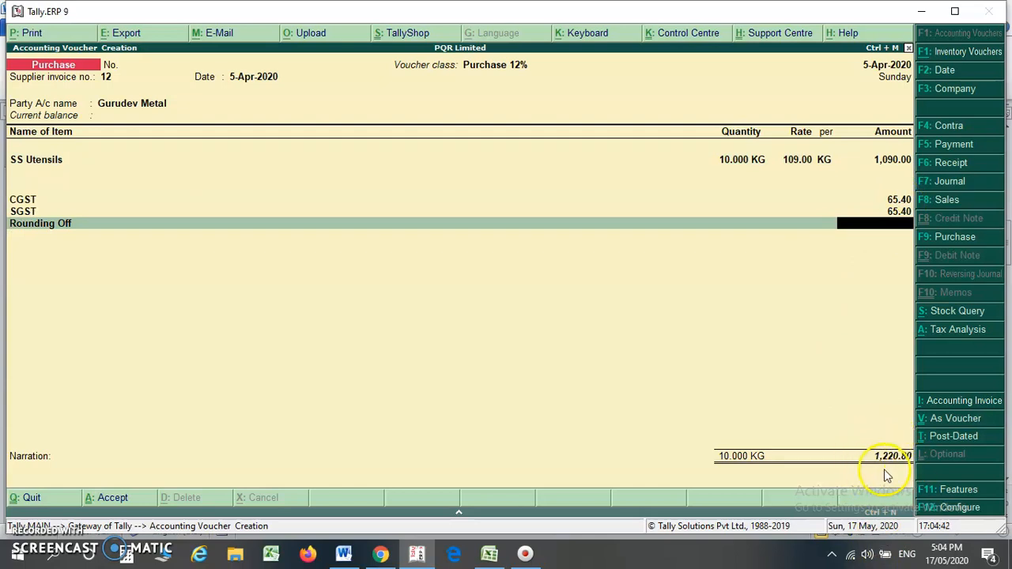
text(0.2)
key(Return)
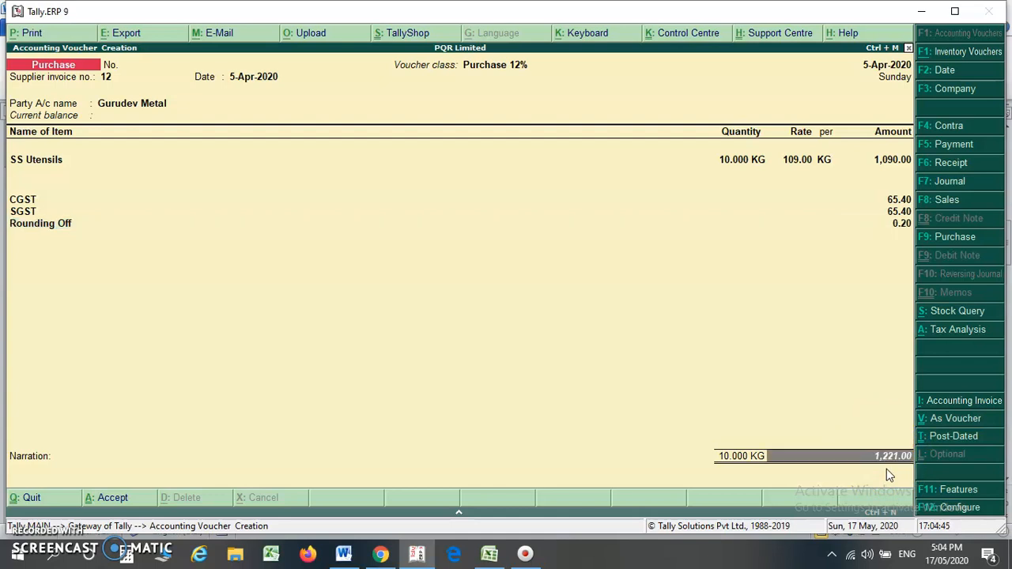
Discard the unsaved purchase voucher and return to the Gateway of Tally
key(BackSpace)
key(BackSpace)
key(BackSpace)
key(BackSpace)
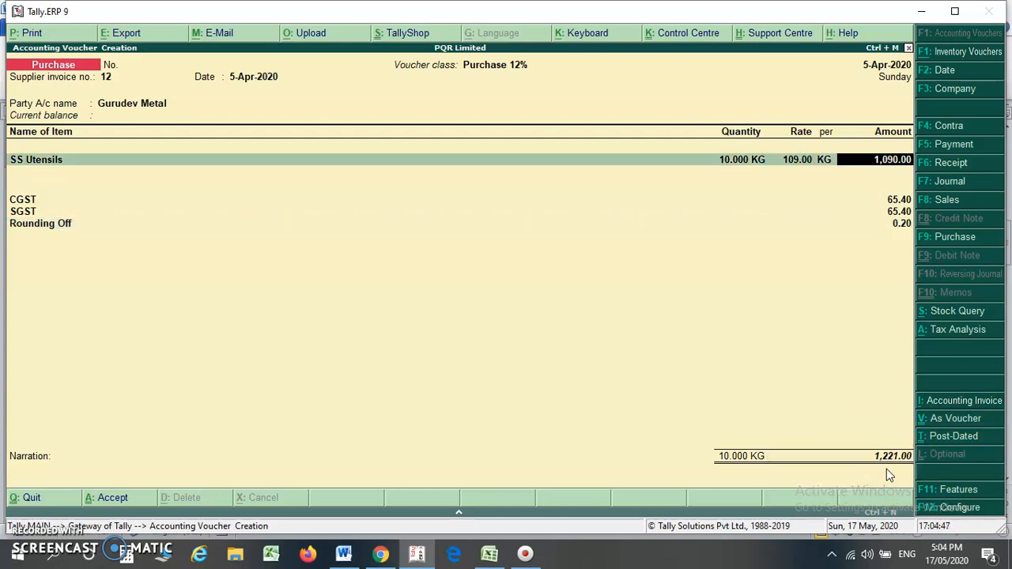
key(Escape)
key(Escape)
key(Return)
key(Escape)
key(Escape)
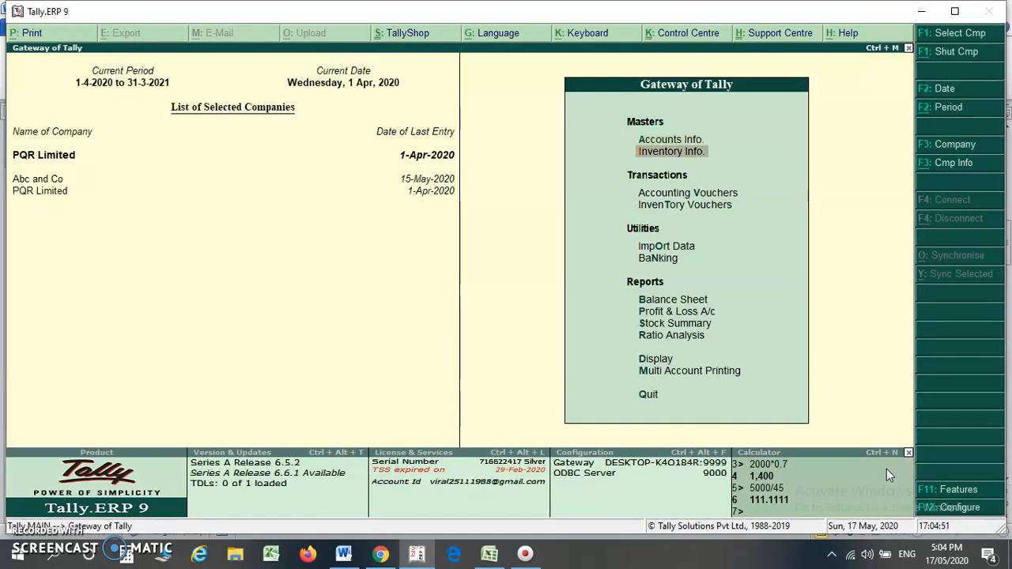
Open the Purchase voucher type for alteration
key(Return)
key(Down)
key(Down)
key(Return)
key(Down)
key(Down)
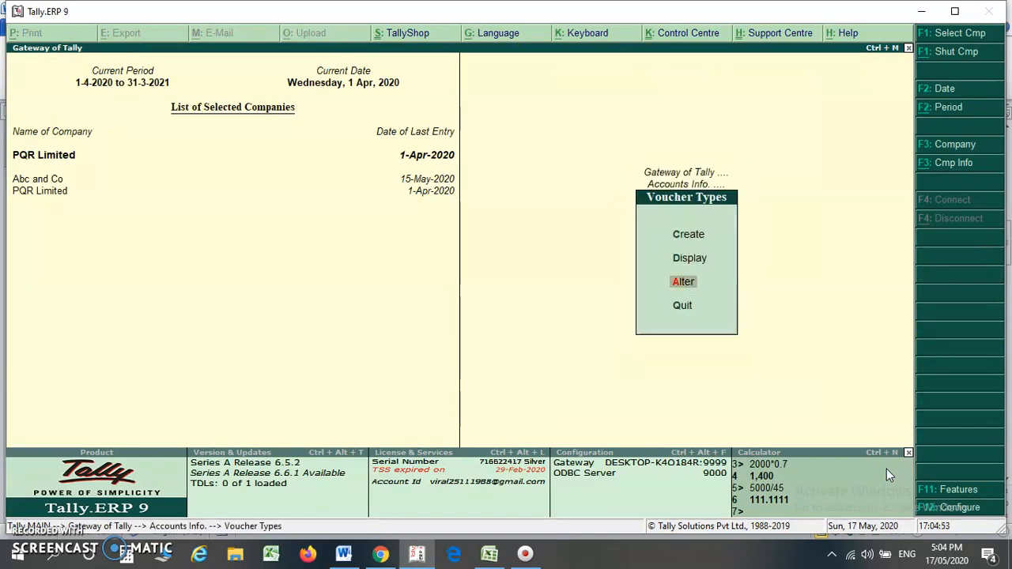
key(Return)
text(Pur)
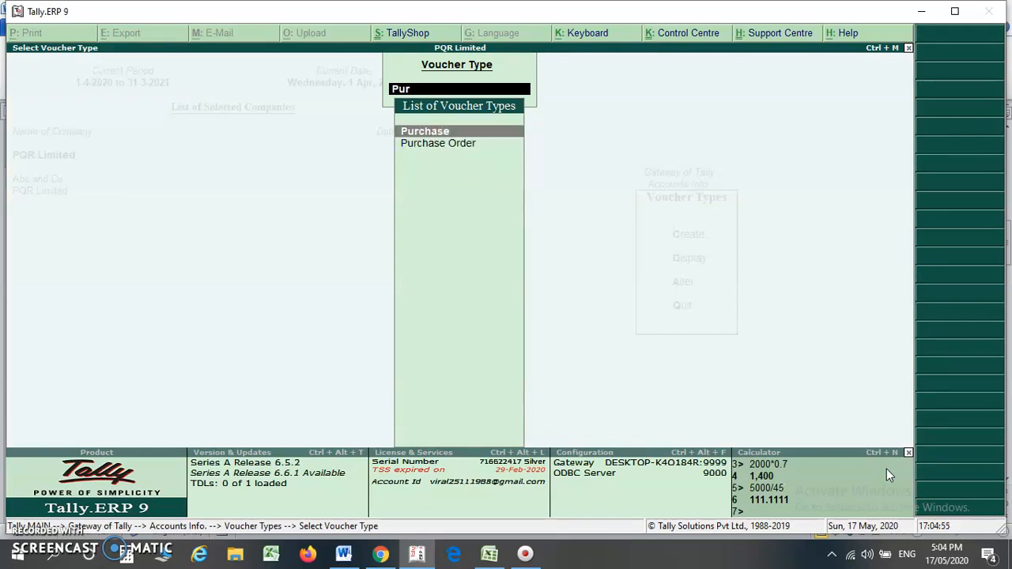
key(Return)
Keep the voucher type's general settings and open its Purchase 12% class for editing
key(Return)
key(Return)
key(Return)
key(Return)
key(Return)
key(Return)
key(Return)
key(Return)
key(Return)
key(Return)
key(Return)
key(Return)
key(Return)
key(Return)
key(Escape)
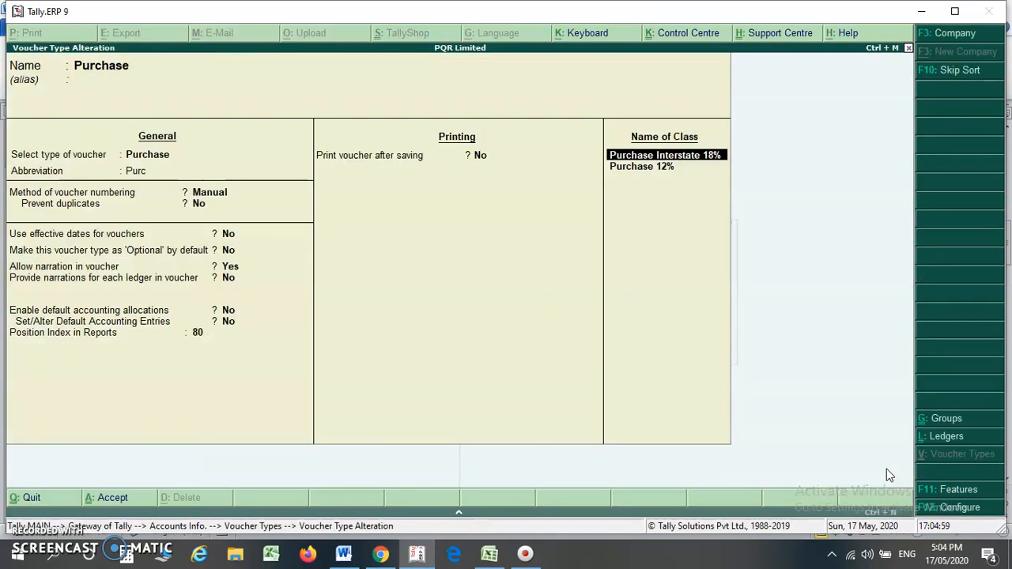
key(Down)
key(Return)
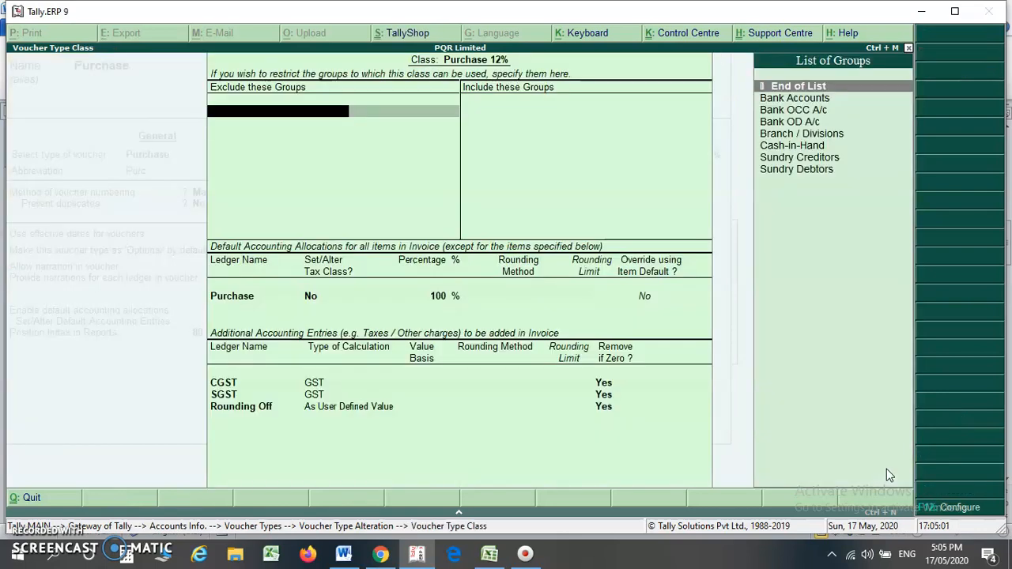
Set the class's Rounding Off entry to As Total Amount Rounding, with Normal Rounding and a limit of 1
key(Return)
key(Return)
key(Return)
key(Return)
key(Return)
key(Return)
key(Return)
key(Return)
key(Return)
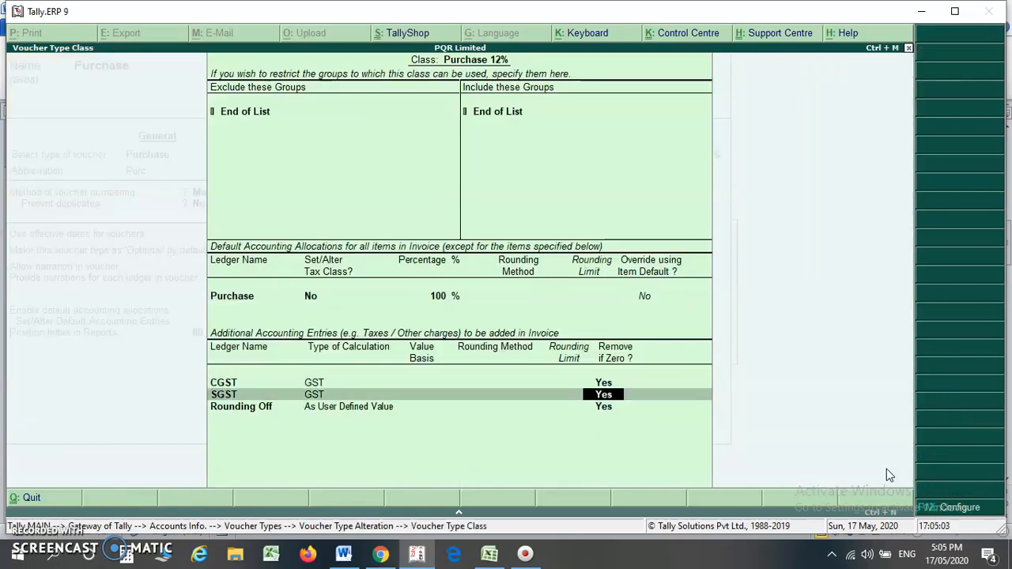
key(Return)
key(Return)
key(Down)
key(Up)
key(Up)
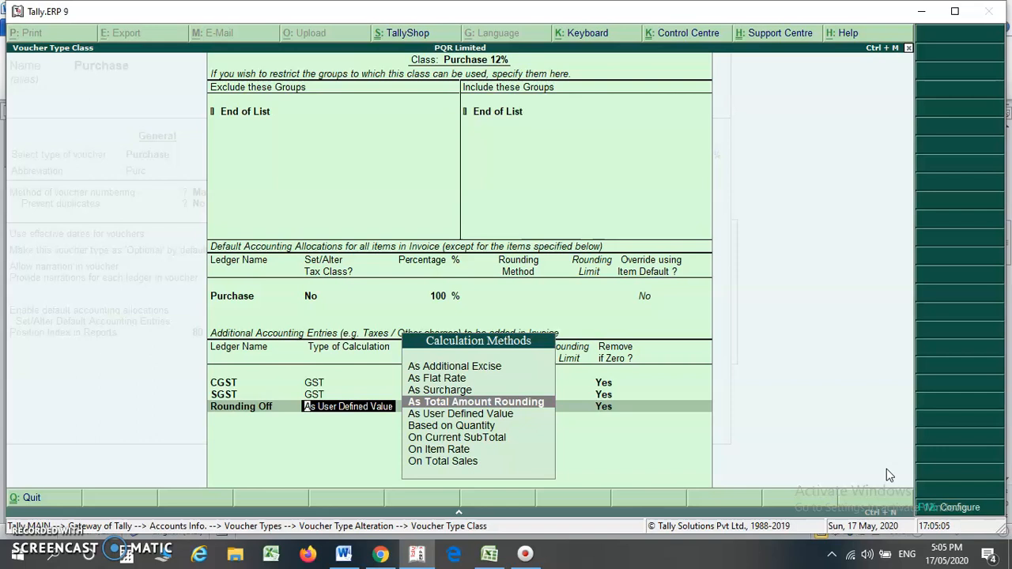
key(Return)
key(Down)
key(Down)
key(Return)
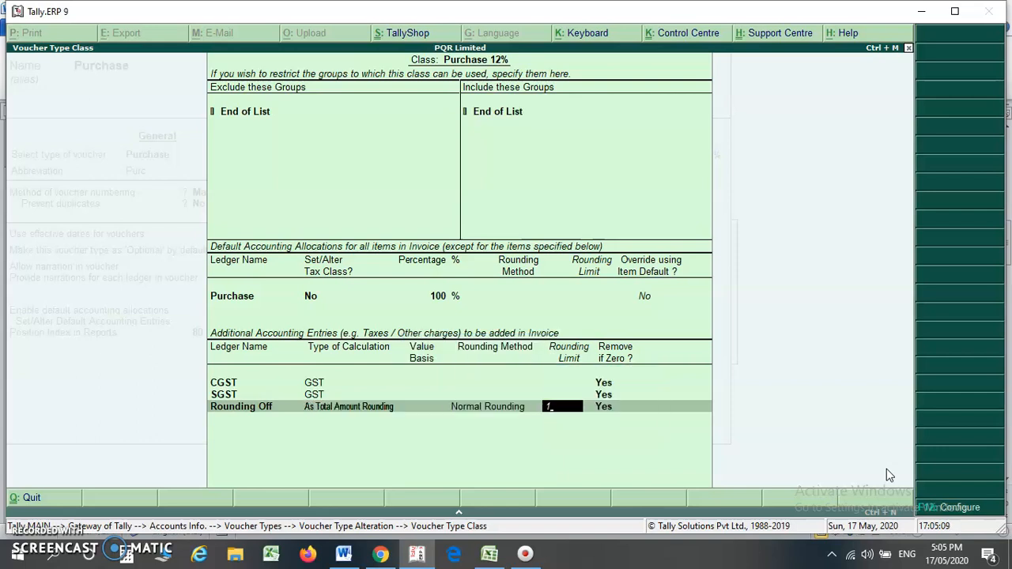
key(Return)
Save the altered Purchase 12% class and voucher type, and open a new accounting voucher
key(Return)
key(Return)
key(Return)
key(Return)
key(Escape)
key(Escape)
key(Down)
key(Down)
key(Return)
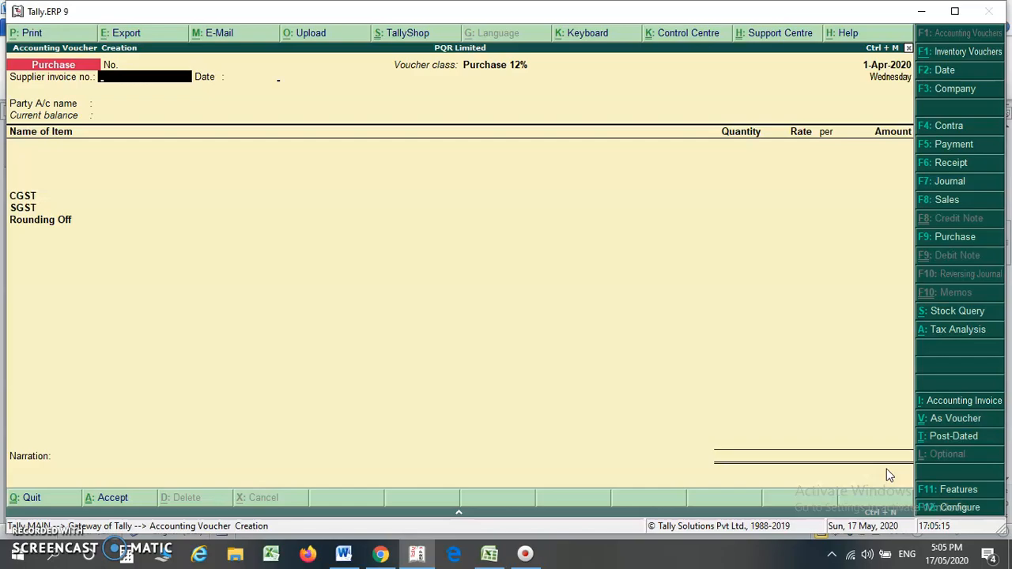
Leave the supplier invoice number and date blank and choose Gurudev Metal as the party account
key(Return)
key(alt+Tab)
key(alt+Tab)
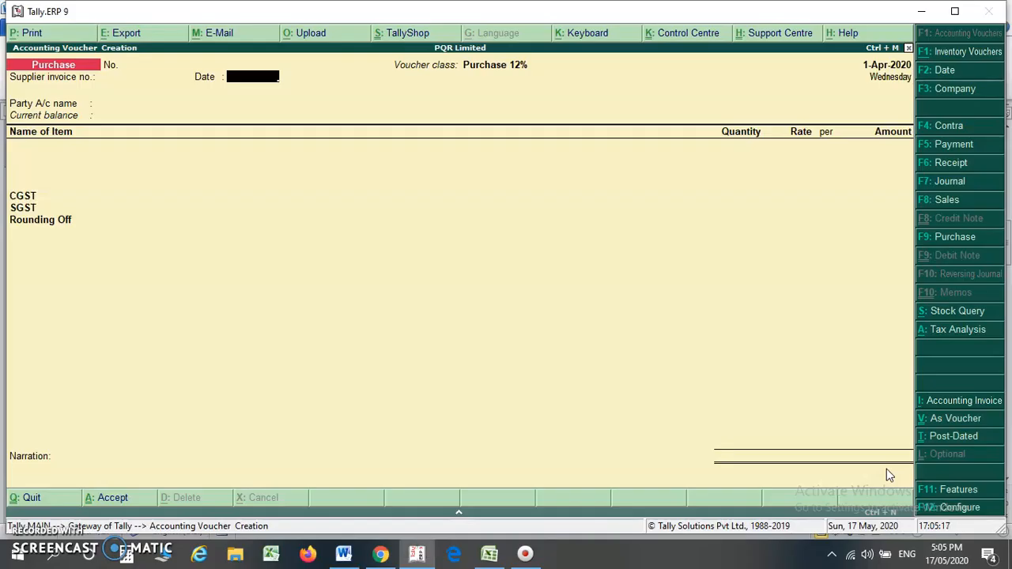
key(Return)
text(Gur)
key(Return)
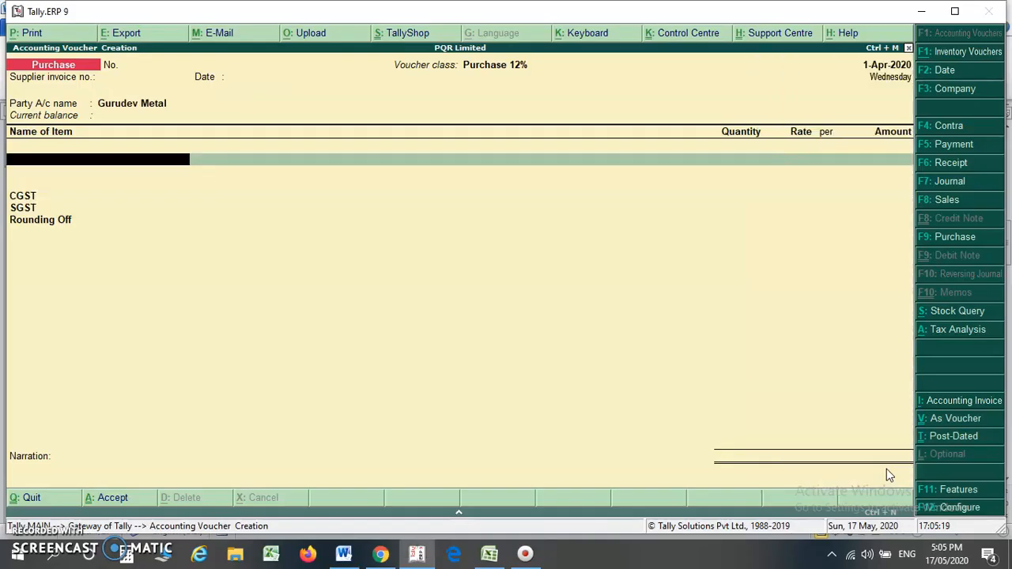
Enter SS Utensils as the purchased item, with 10 KG at the rate of 109 given in the Word document
text(Ss)
key(Down)
key(Return)
key(alt+Tab)
key(alt+Tab)
text(10)
key(Return)
text(109)
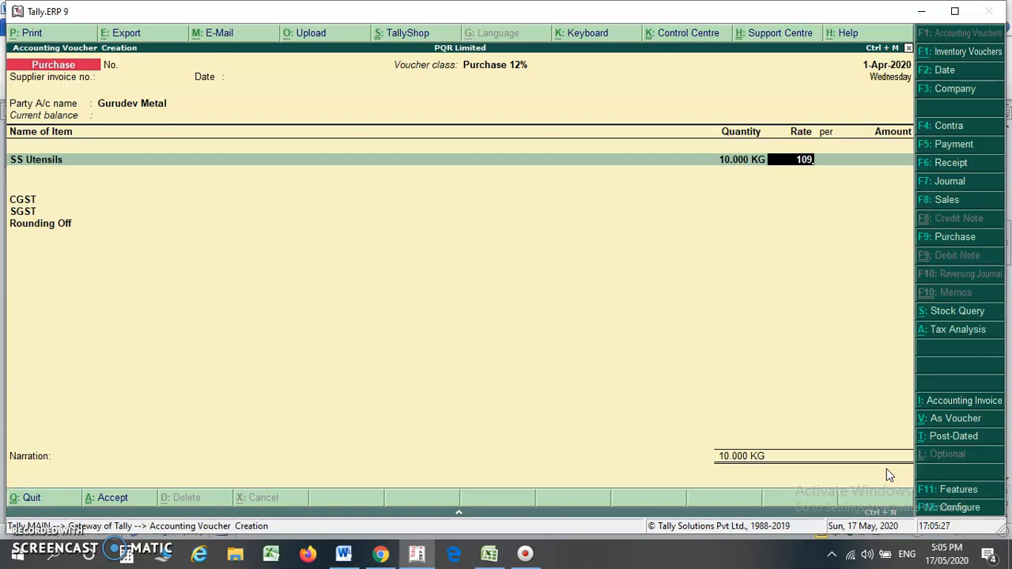
key(Return)
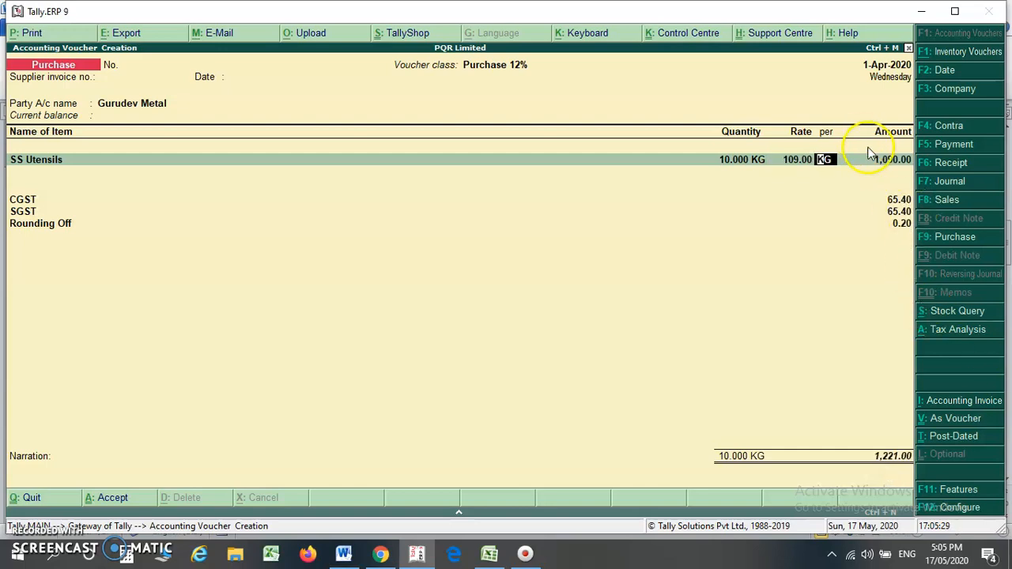